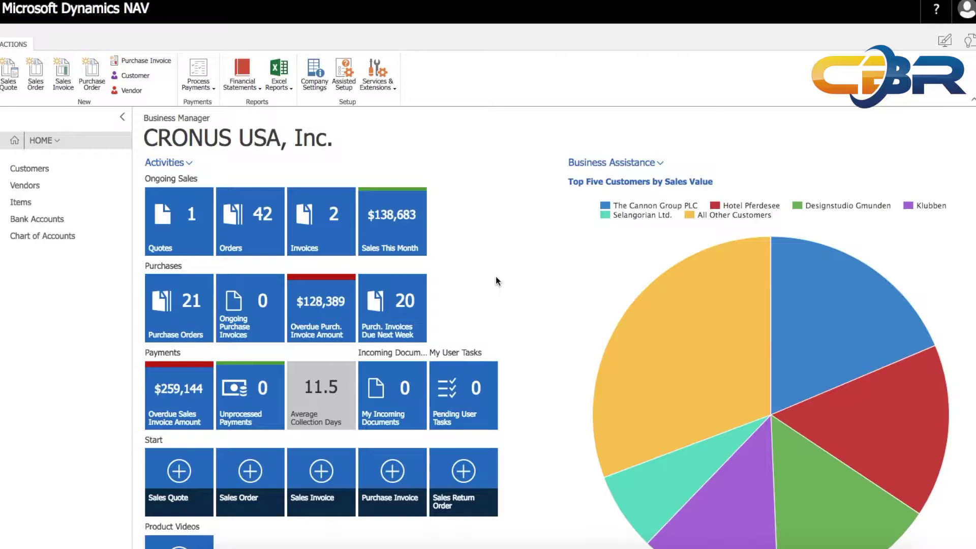
Step: Show the Vendors list from the Role Center navigation pane
{"action": "left_click", "coordinate": [38, 188]}
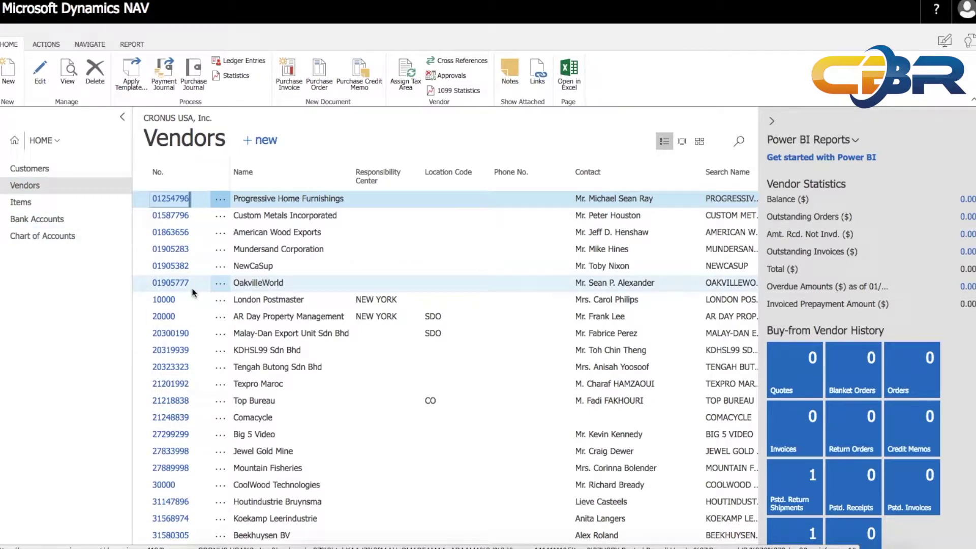
Step: View vendor 01254796's Payments FastTab with CM payment terms, priority and all extra fields shown
{"action": "left_click", "coordinate": [171, 200]}
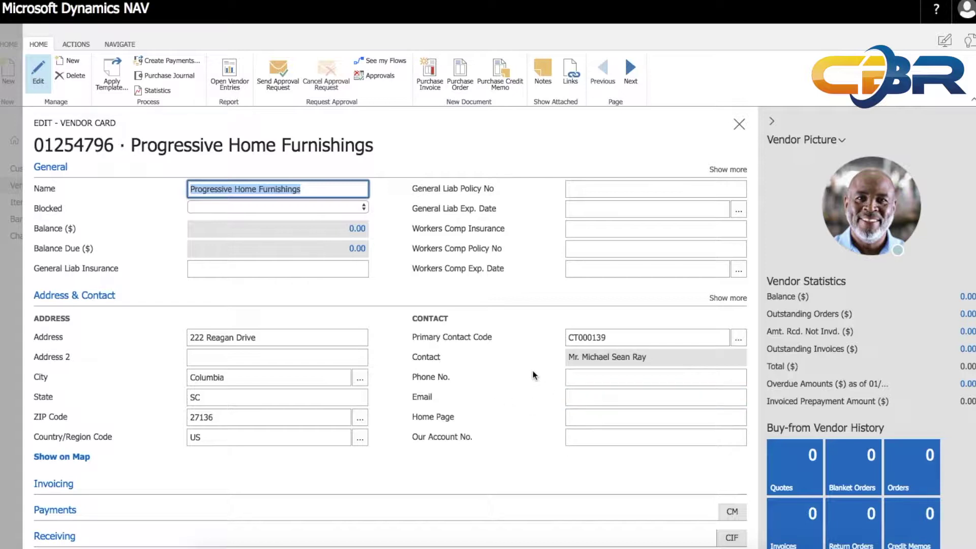
{"action": "left_click", "coordinate": [69, 523]}
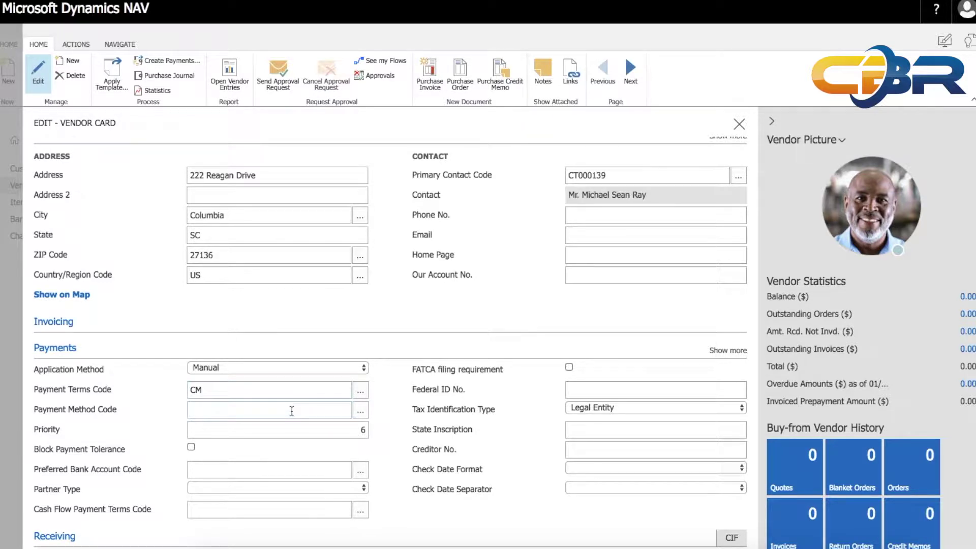
{"action": "left_click", "coordinate": [206, 395]}
{"action": "left_click", "coordinate": [156, 395]}
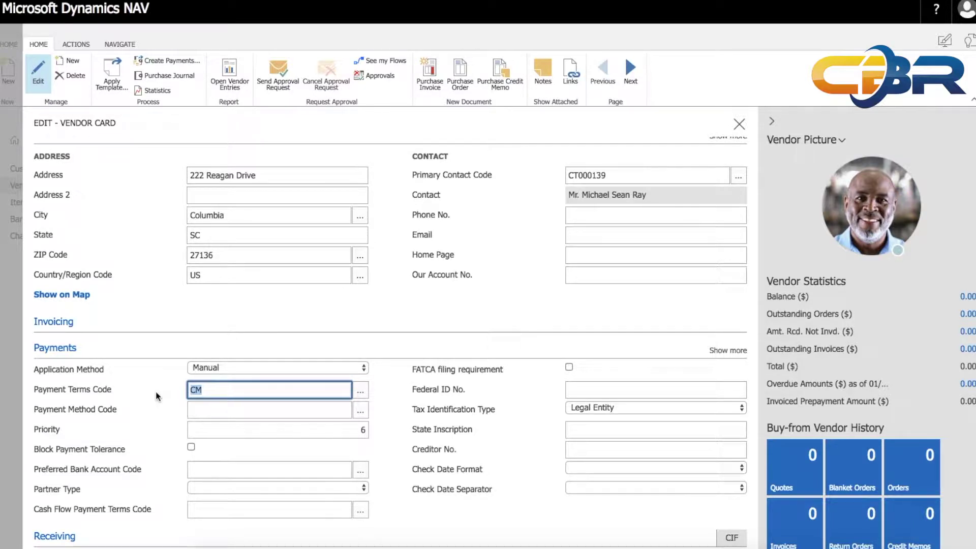
{"action": "left_click", "coordinate": [350, 431]}
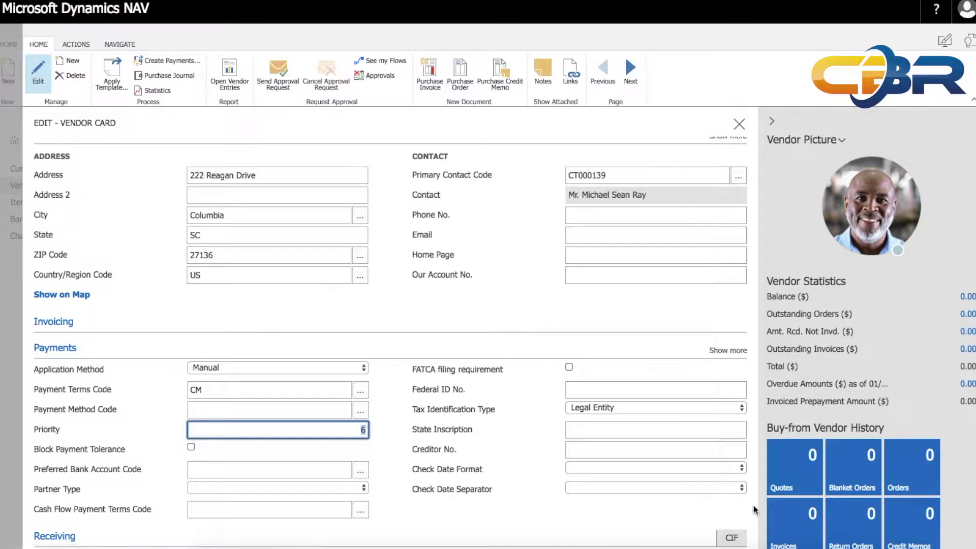
{"action": "left_click", "coordinate": [727, 351]}
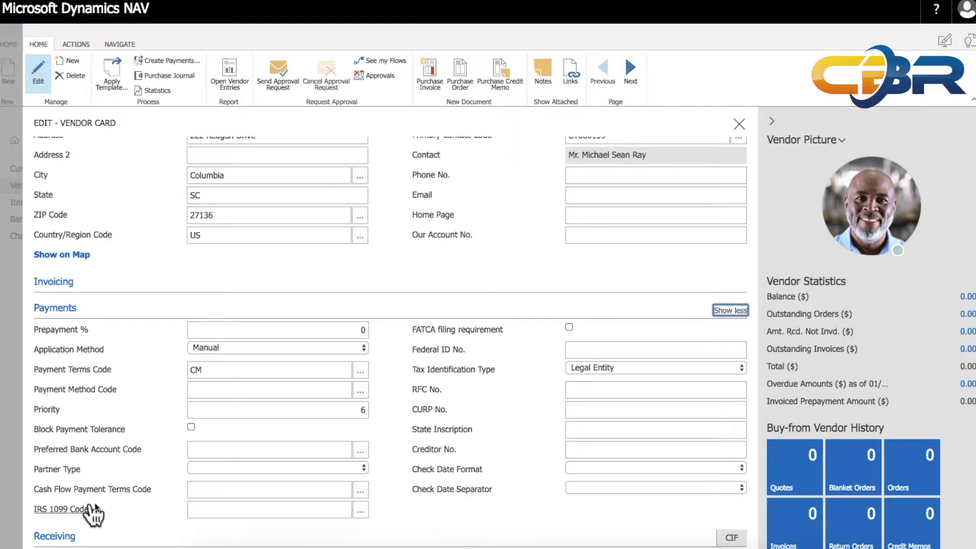
{"action": "left_click", "coordinate": [240, 511]}
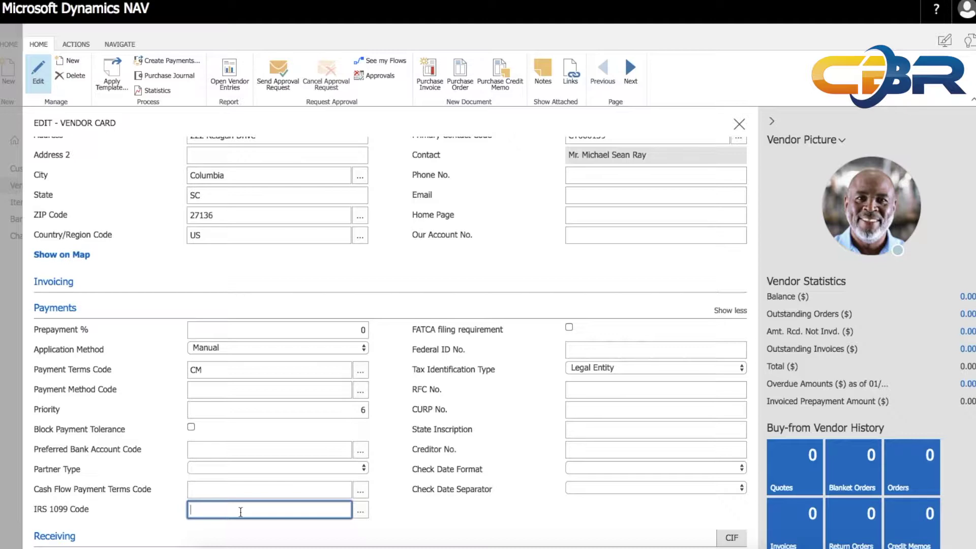
{"action": "left_click", "coordinate": [362, 513]}
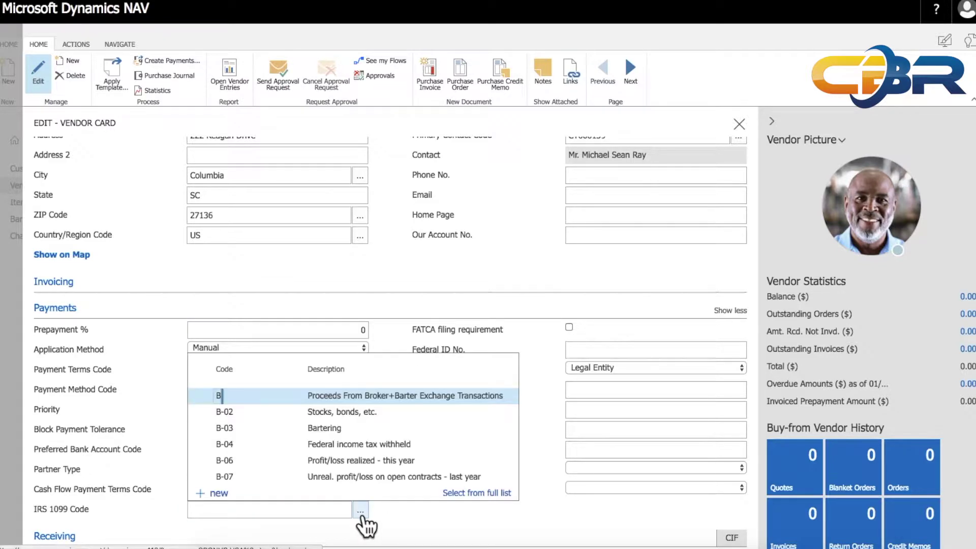
{"action": "scroll", "coordinate": [280, 473], "scroll_direction": "down", "scroll_amount": 5}
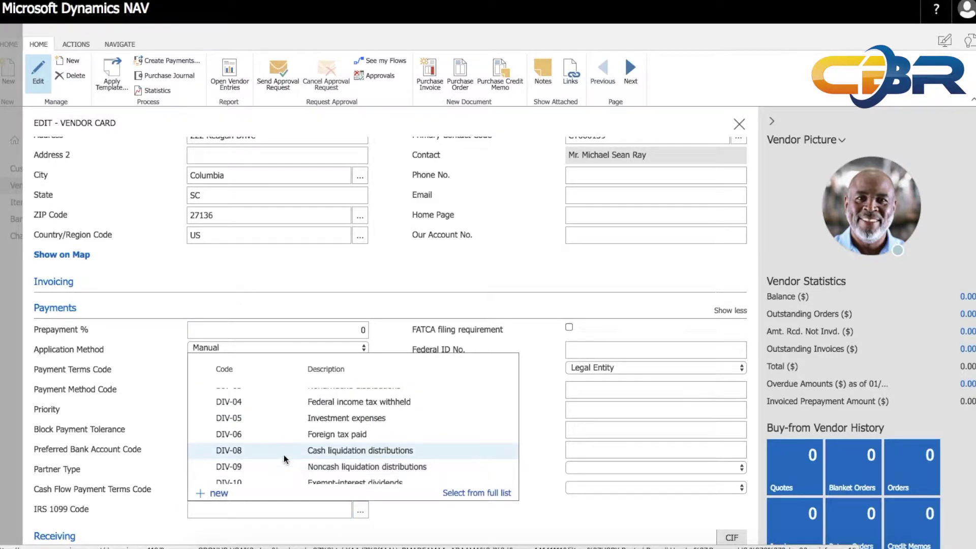
{"action": "scroll", "coordinate": [283, 467], "scroll_direction": "down", "scroll_amount": 3}
{"action": "scroll", "coordinate": [283, 459], "scroll_direction": "down", "scroll_amount": 3}
{"action": "scroll", "coordinate": [284, 459], "scroll_direction": "down", "scroll_amount": 3}
{"action": "scroll", "coordinate": [284, 458], "scroll_direction": "down", "scroll_amount": 1}
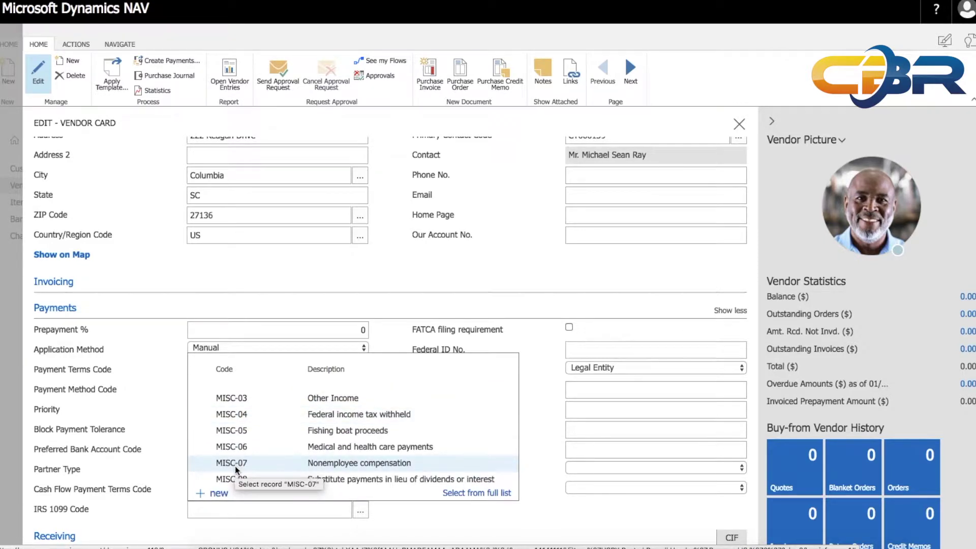
{"action": "left_click", "coordinate": [550, 375]}
Step: Set the vendor's Check Date Format to MM DD YYYY with a slash separator
{"action": "left_click", "coordinate": [591, 353]}
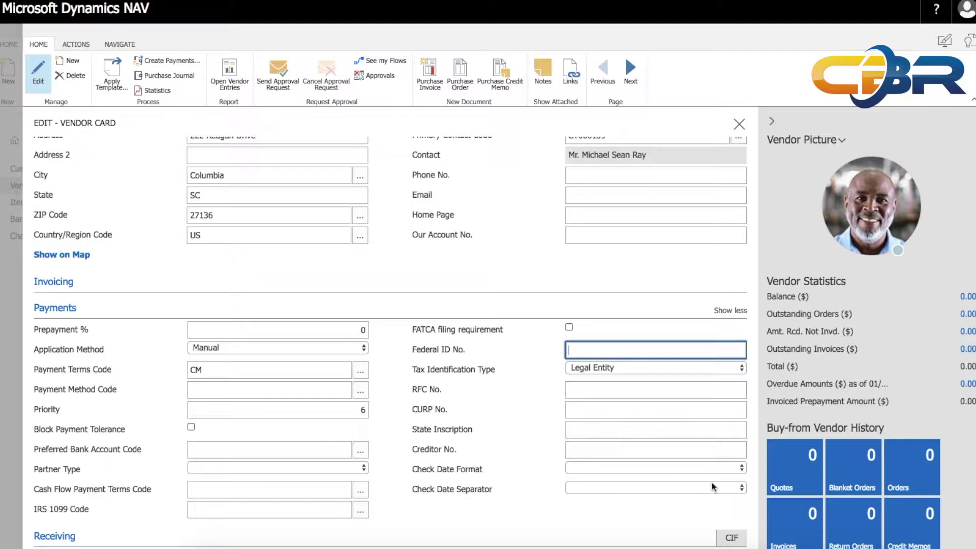
{"action": "left_click", "coordinate": [735, 471]}
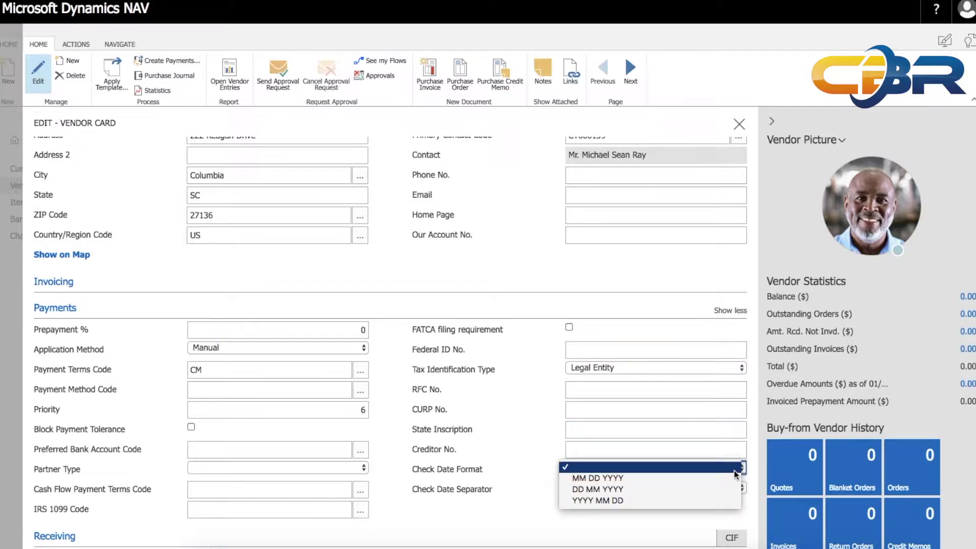
{"action": "left_click", "coordinate": [665, 481]}
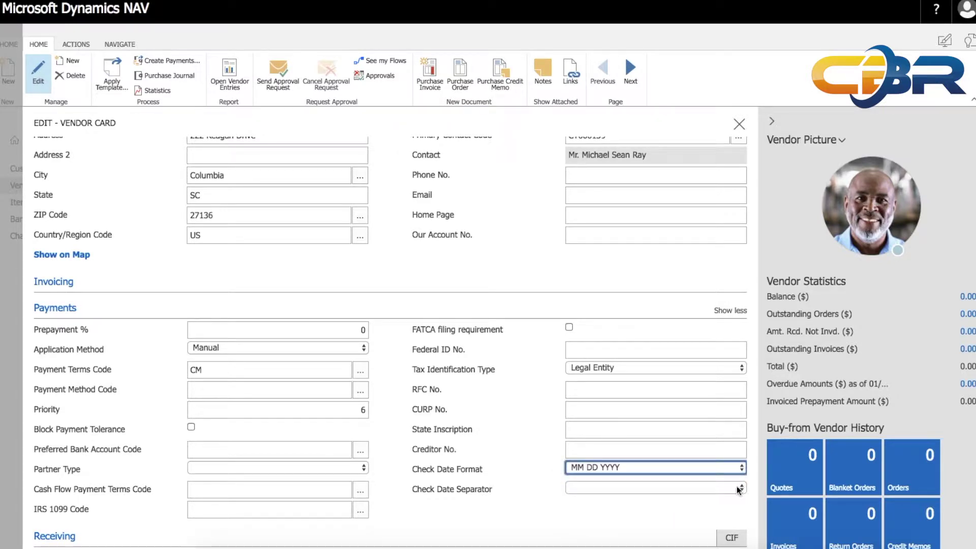
{"action": "left_click", "coordinate": [668, 489]}
{"action": "key", "text": "Escape"}
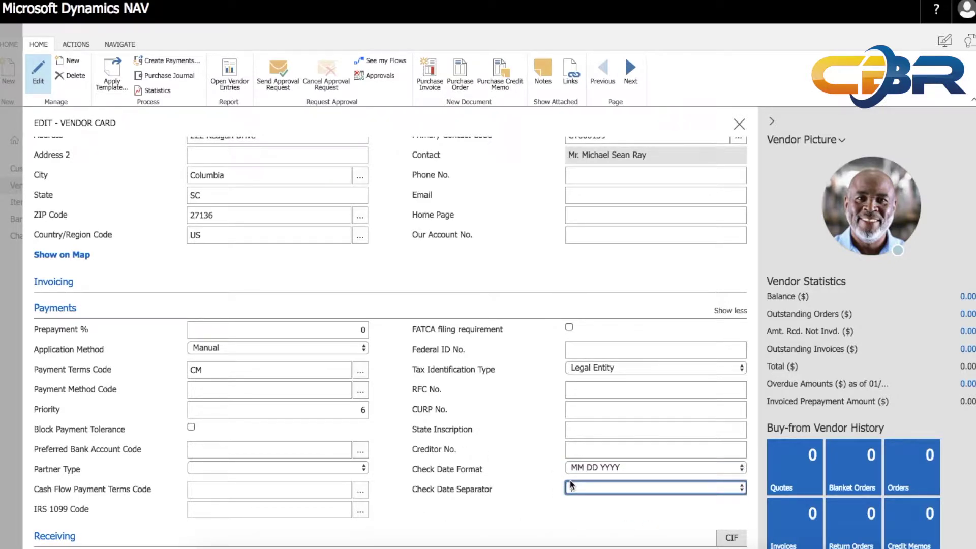
{"action": "key", "text": "Down"}
Step: Review the CM payment terms and priority, then close the card back to Vendors
{"action": "left_click_drag", "start_coordinate": [206, 370], "coordinate": [189, 372]}
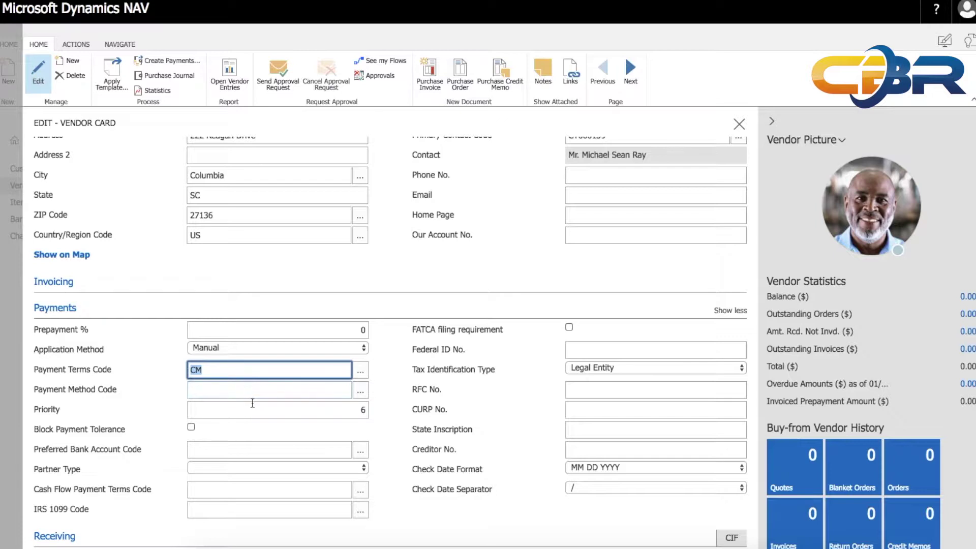
{"action": "left_click", "coordinate": [261, 416]}
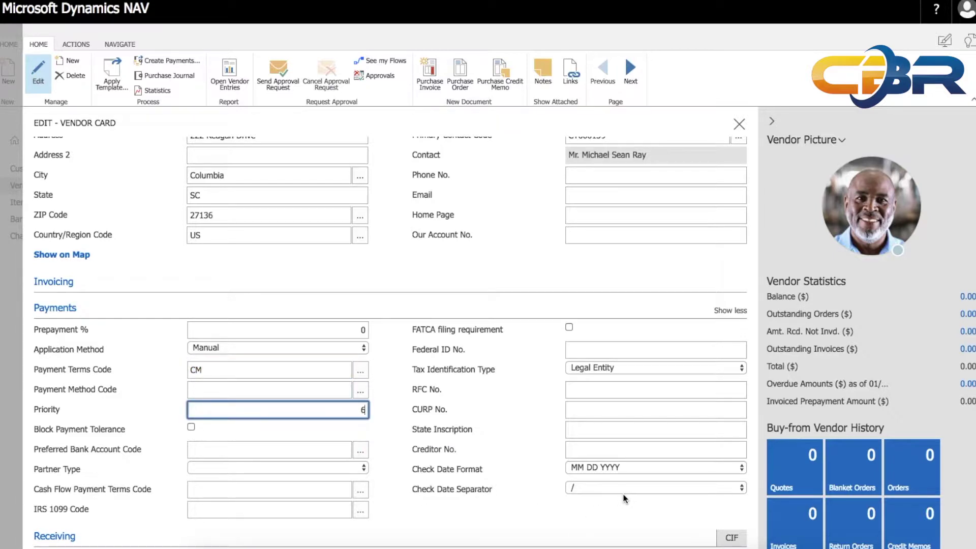
{"action": "left_click", "coordinate": [16, 193]}
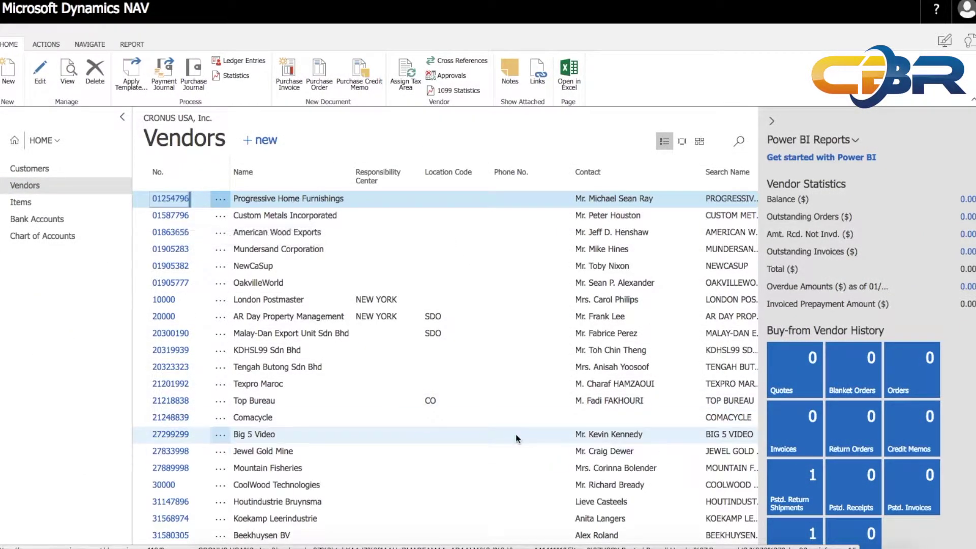
{"action": "scroll", "coordinate": [516, 427], "scroll_direction": "down", "scroll_amount": 1}
{"action": "scroll", "coordinate": [582, 334], "scroll_direction": "up", "scroll_amount": 1}
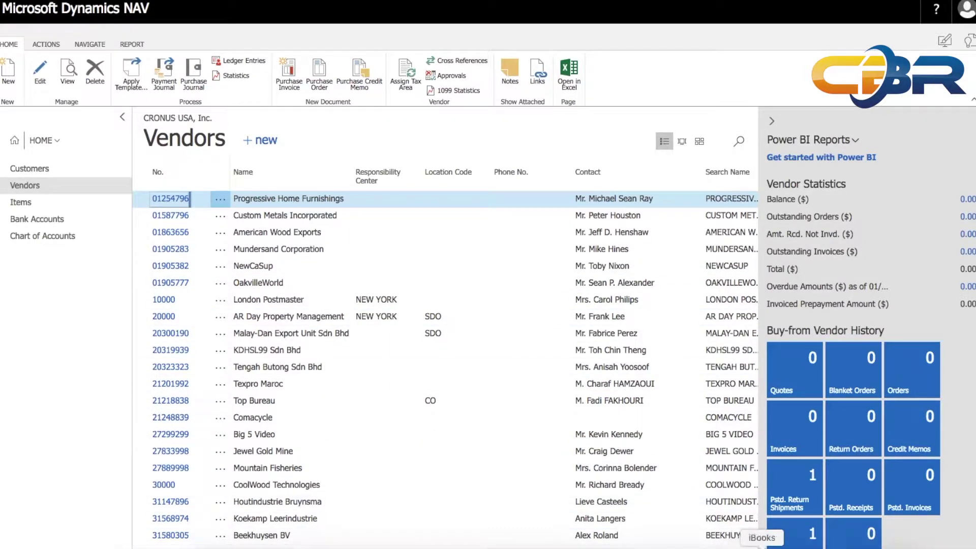
{"action": "scroll", "coordinate": [693, 178], "scroll_direction": "right", "scroll_amount": 5}
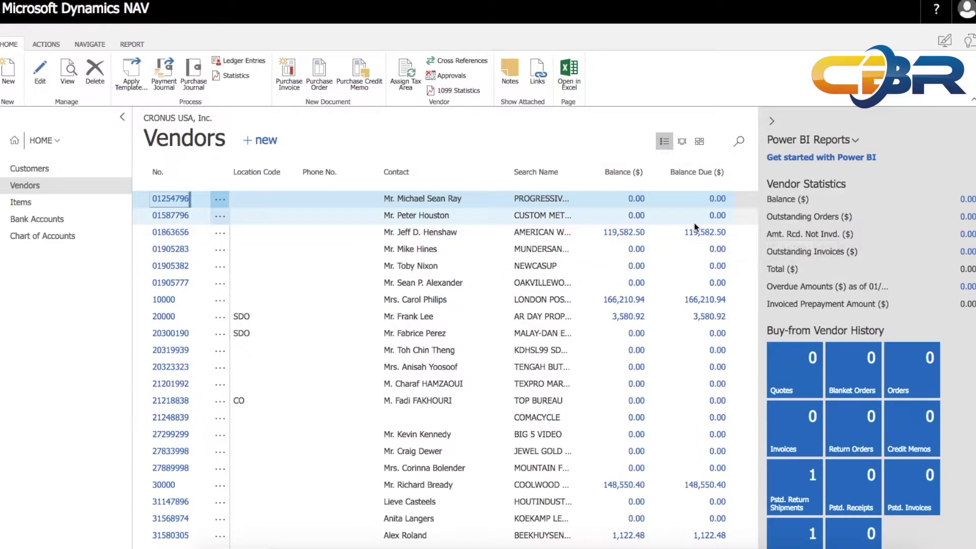
Step: Show the user account options from the title bar
{"action": "left_click", "coordinate": [966, 11]}
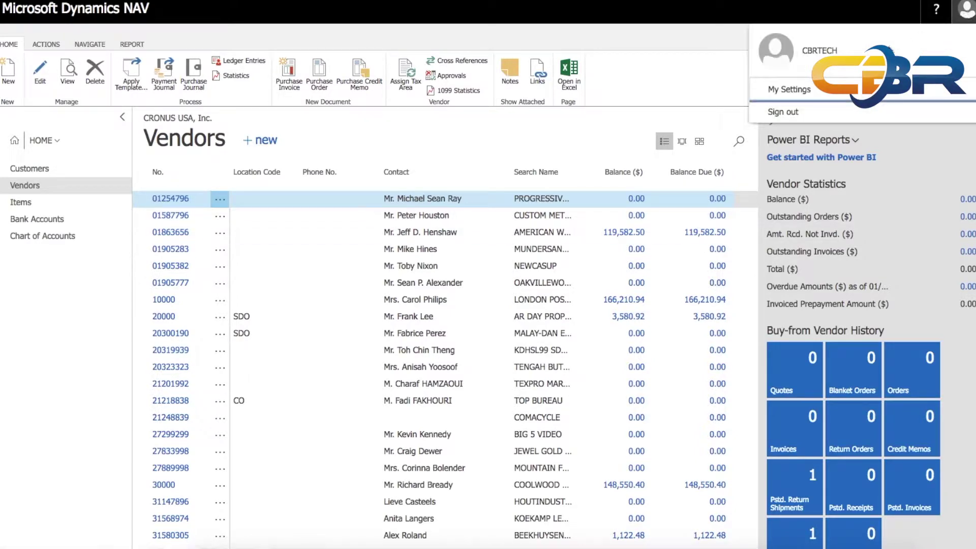
{"action": "left_click", "coordinate": [808, 88]}
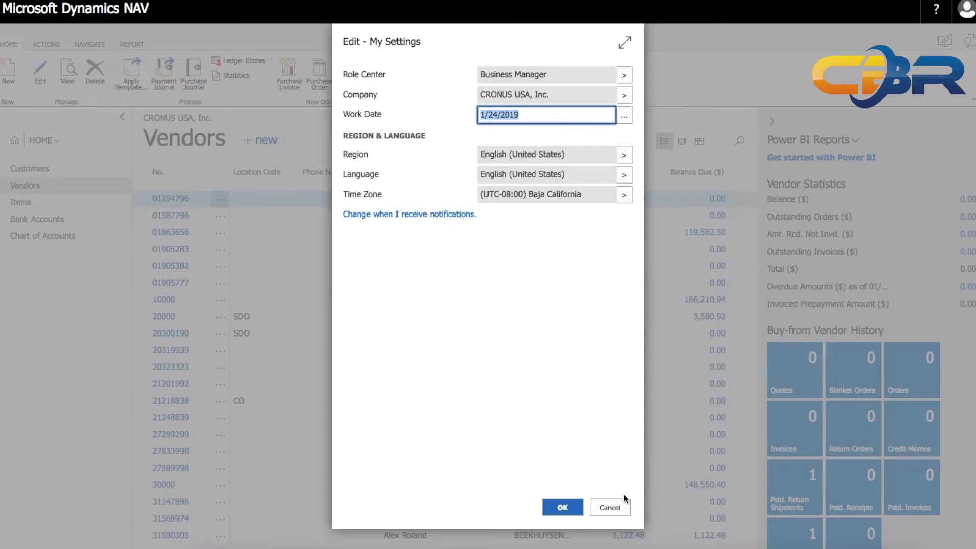
{"action": "left_click", "coordinate": [620, 508]}
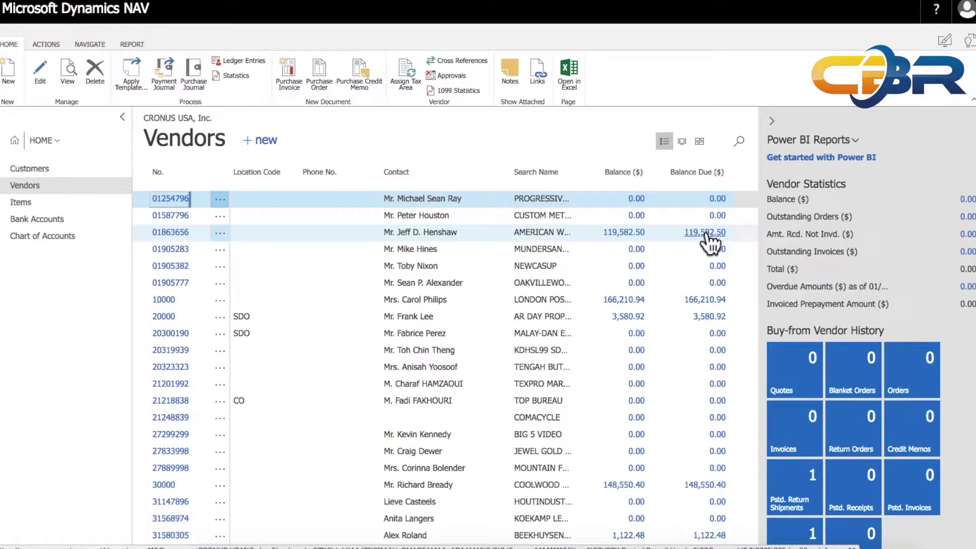
{"action": "left_click", "coordinate": [725, 177]}
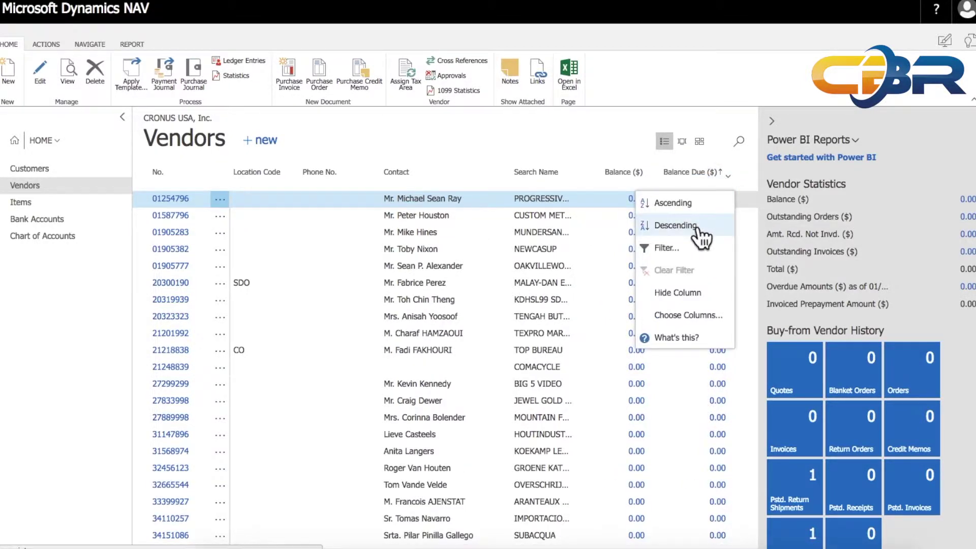
Step: Sort vendors by Balance Due descending and drill into vendor 31580305's ledger entries
{"action": "left_click", "coordinate": [698, 226]}
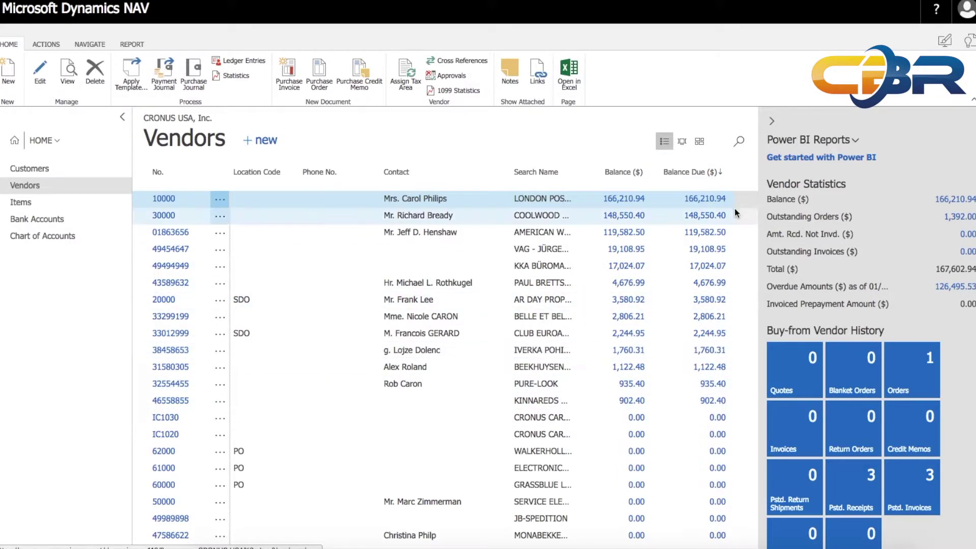
{"action": "mouse_move", "coordinate": [693, 172]}
{"action": "left_click", "coordinate": [726, 176]}
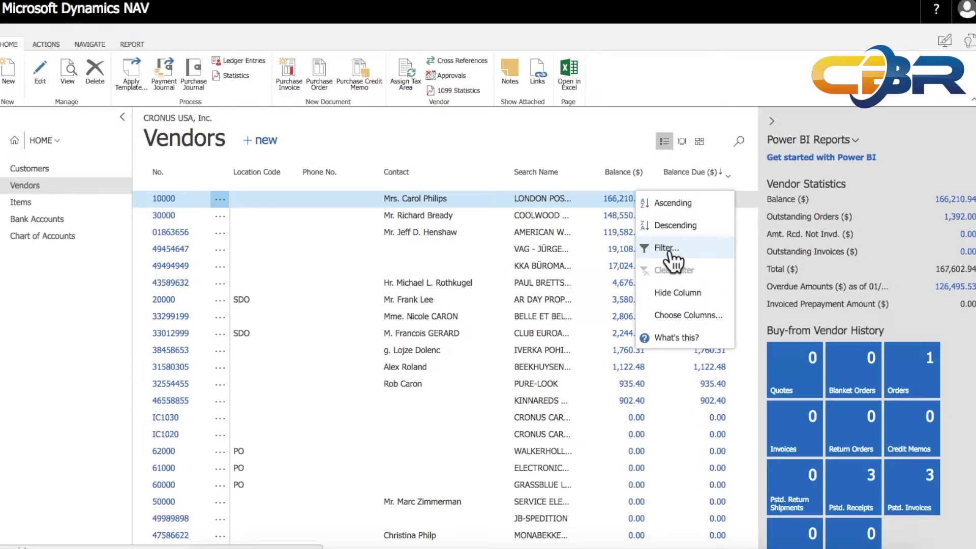
{"action": "left_click", "coordinate": [558, 143]}
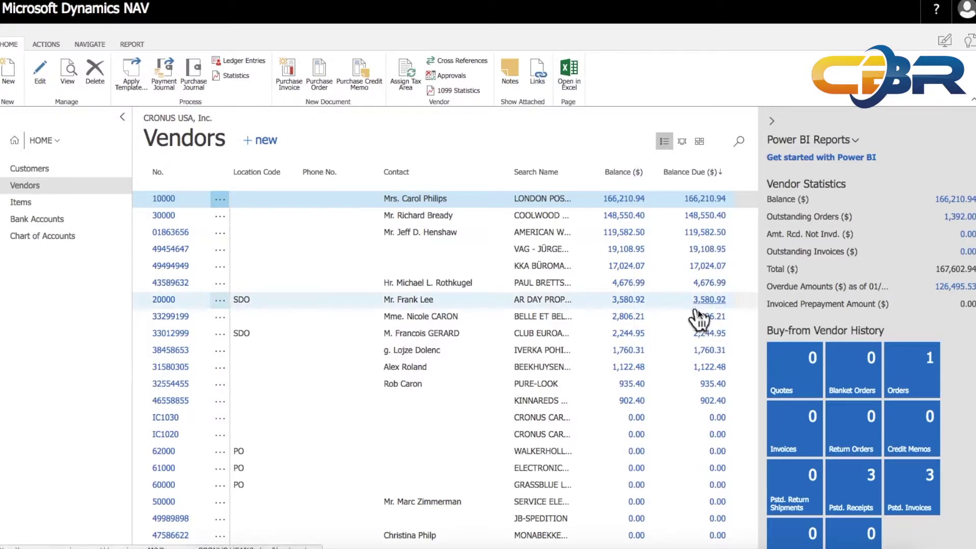
{"action": "left_click", "coordinate": [709, 371]}
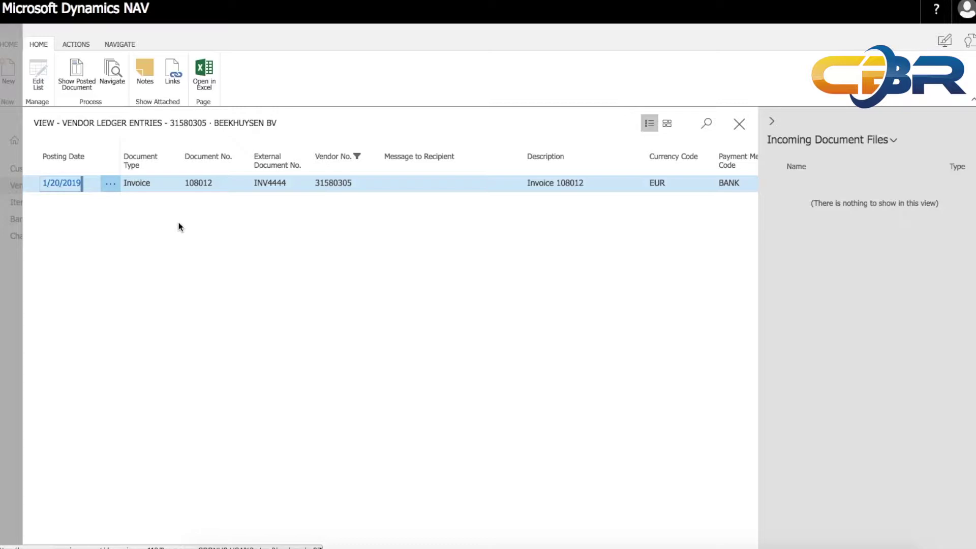
Step: Close Vendor Ledger Entries and return to the Vendors list
{"action": "left_click", "coordinate": [18, 254]}
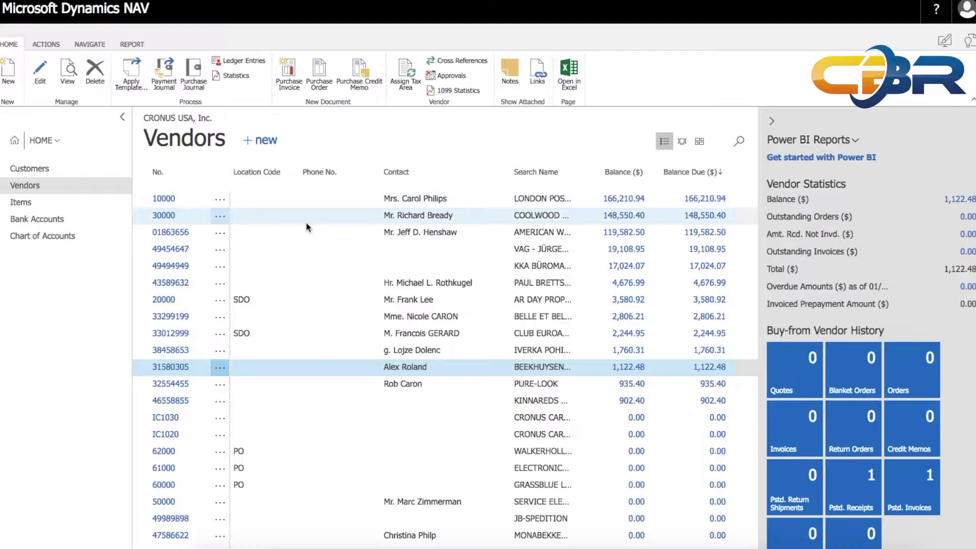
Step: From search, start a new Payment Journal batch named CBR, described CBR Test
{"action": "left_click", "coordinate": [968, 45]}
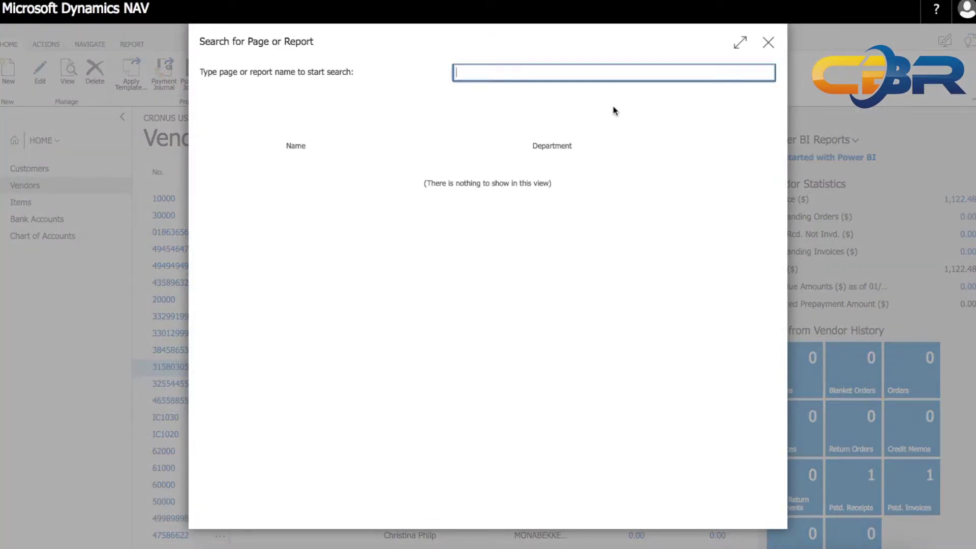
{"action": "type", "text": "payment"}
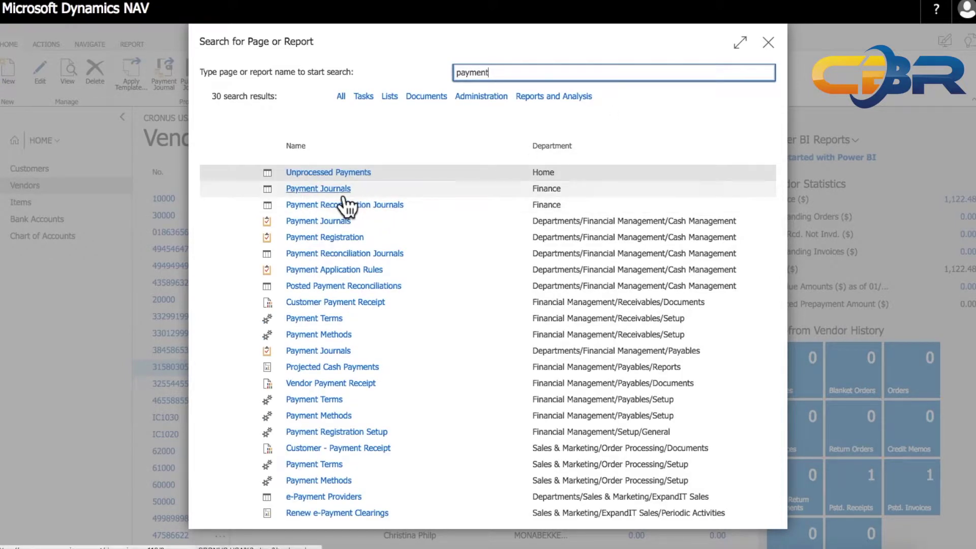
{"action": "left_click", "coordinate": [345, 193]}
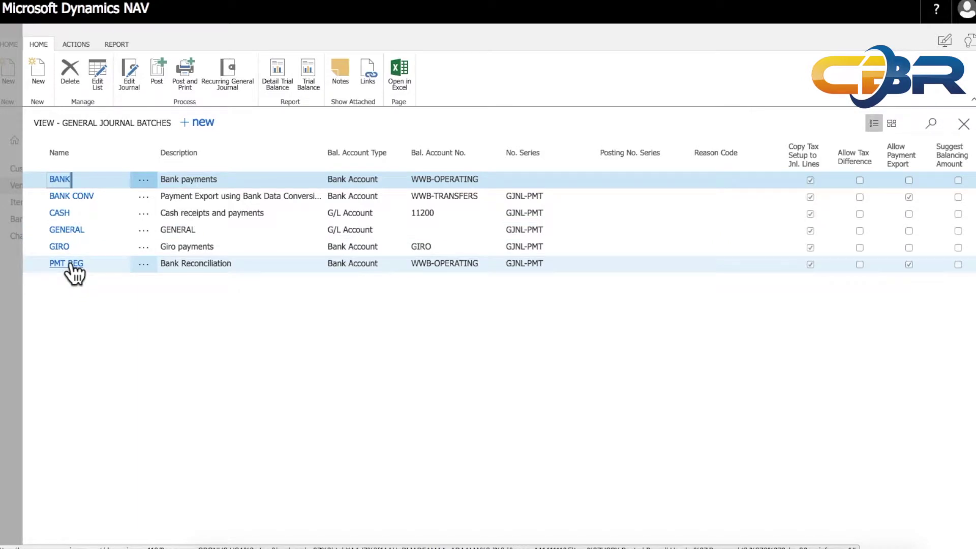
{"action": "left_click", "coordinate": [35, 77]}
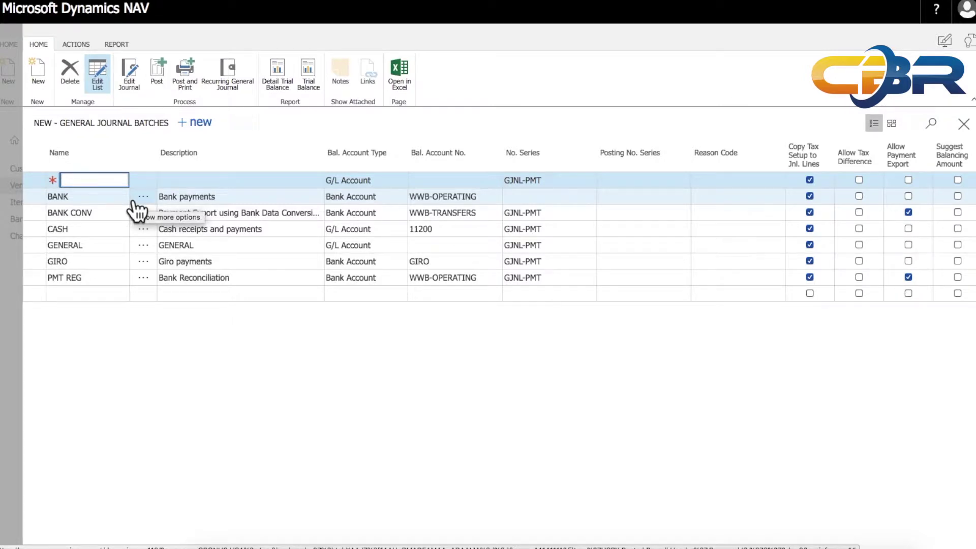
{"action": "type", "text": "cbr"}
{"action": "key", "text": "Tab"}
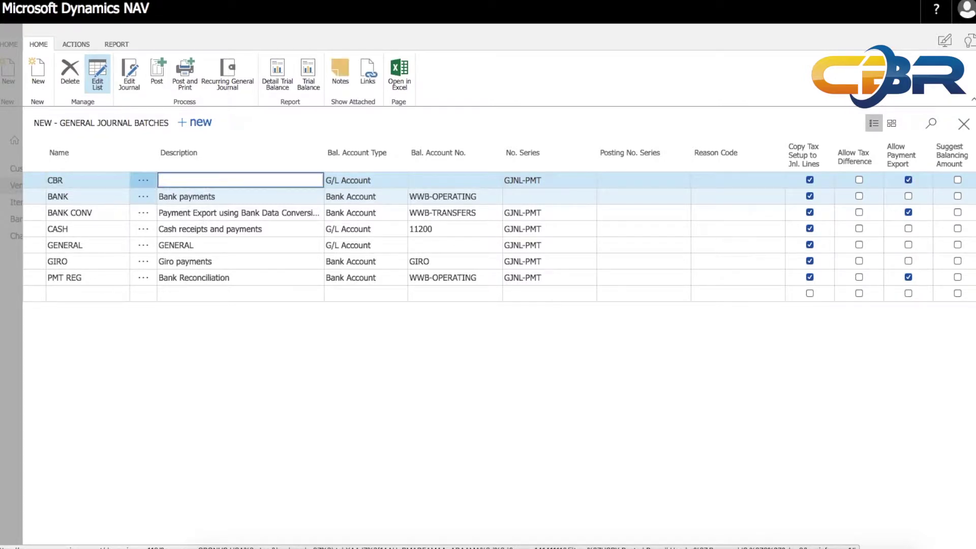
{"action": "type", "text": "CBR Test"}
{"action": "key", "text": "Tab"}
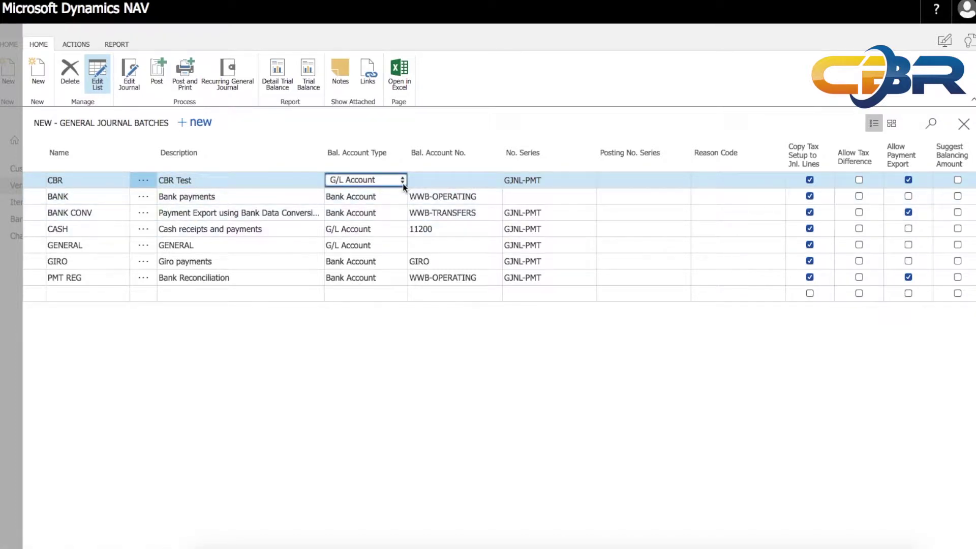
Step: Balance the CBR batch to Bank Account WWB-USD and go into its journal lines
{"action": "left_click", "coordinate": [403, 183]}
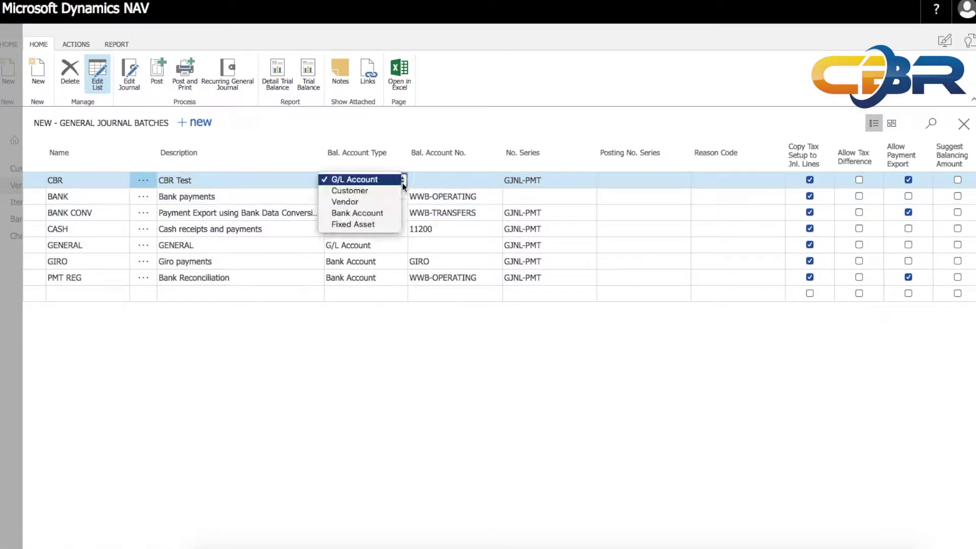
{"action": "left_click", "coordinate": [385, 214]}
{"action": "left_click", "coordinate": [451, 182]}
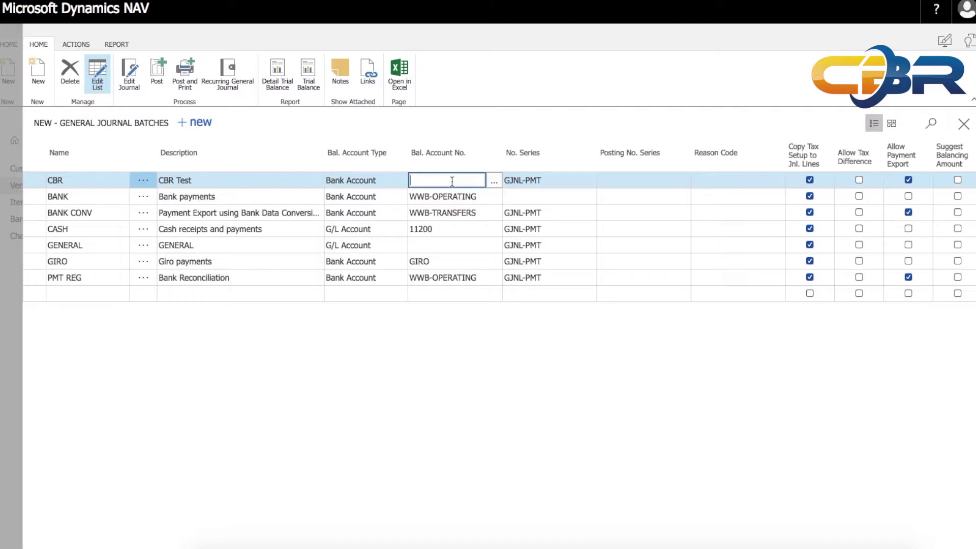
{"action": "left_click", "coordinate": [493, 183]}
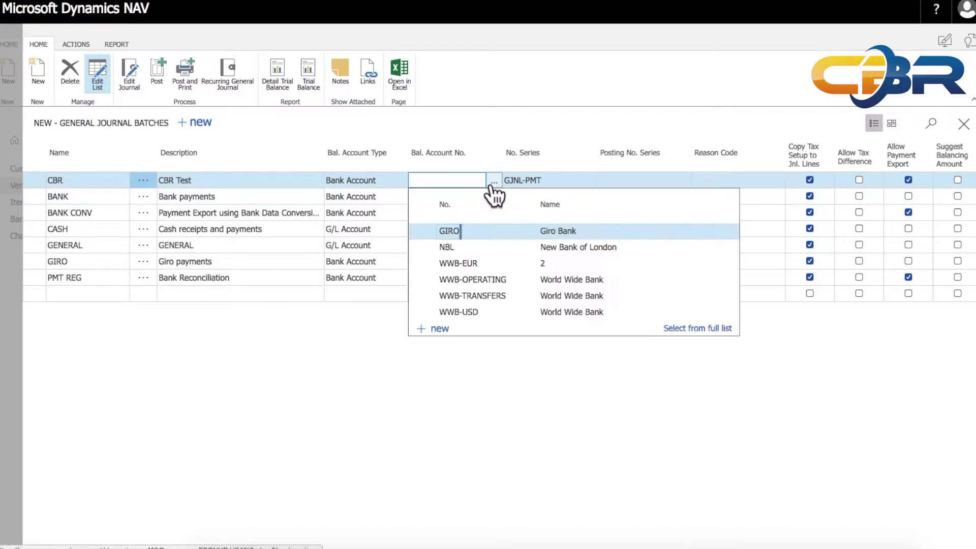
{"action": "left_click", "coordinate": [468, 314]}
{"action": "key", "text": "Tab"}
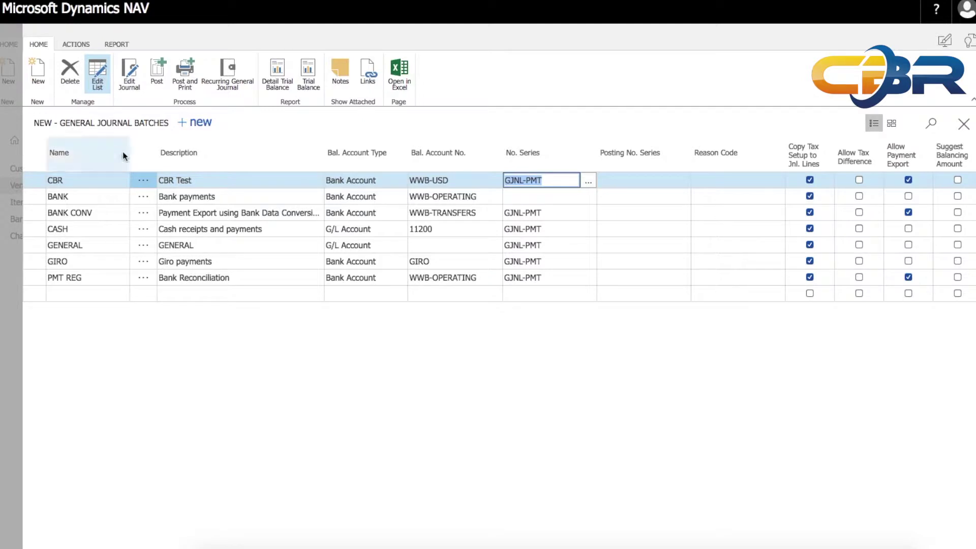
{"action": "left_click", "coordinate": [127, 88]}
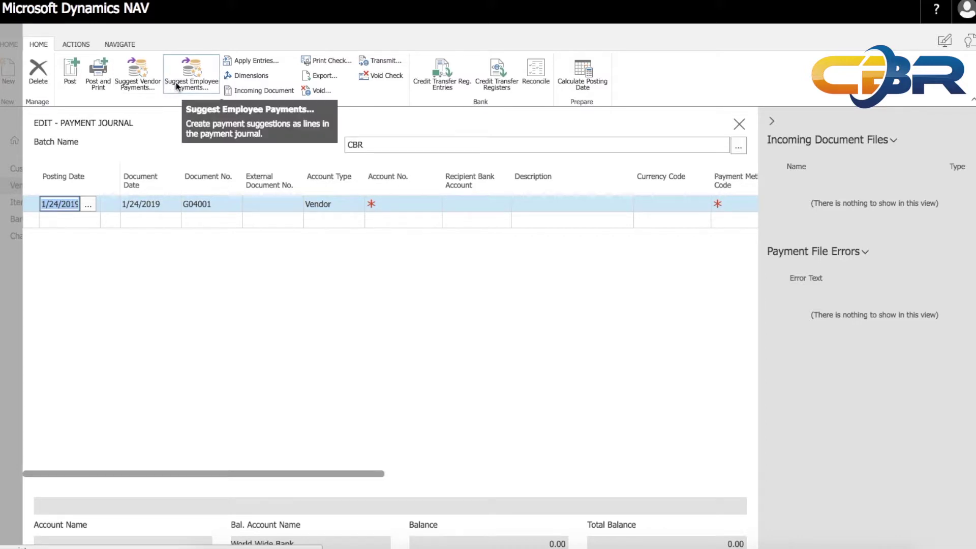
Step: Start Suggest Vendor Payments for the CBR payment journal
{"action": "left_click", "coordinate": [146, 86]}
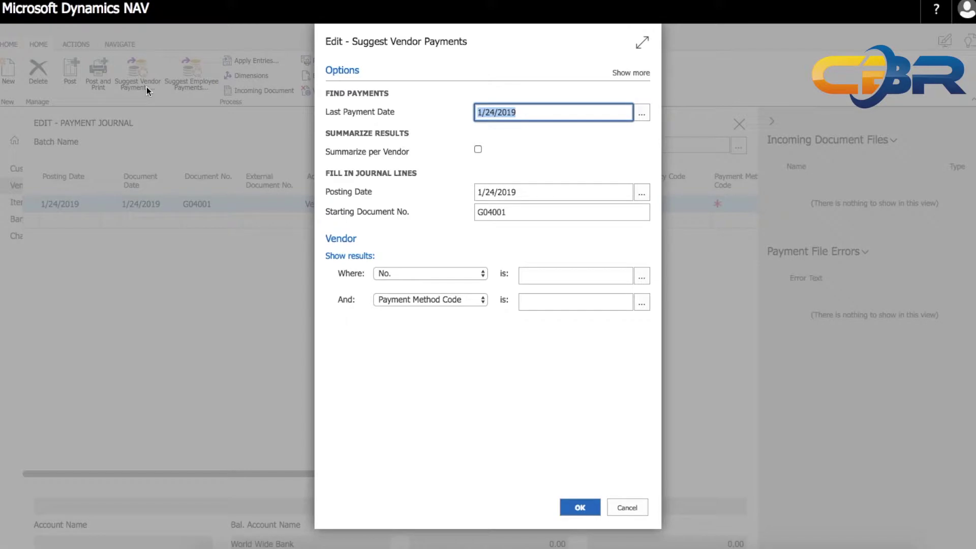
Step: Set Last Payment Date to 1/31/2019 via the calendar and turn on Use Vendor Priority
{"action": "left_click", "coordinate": [625, 74]}
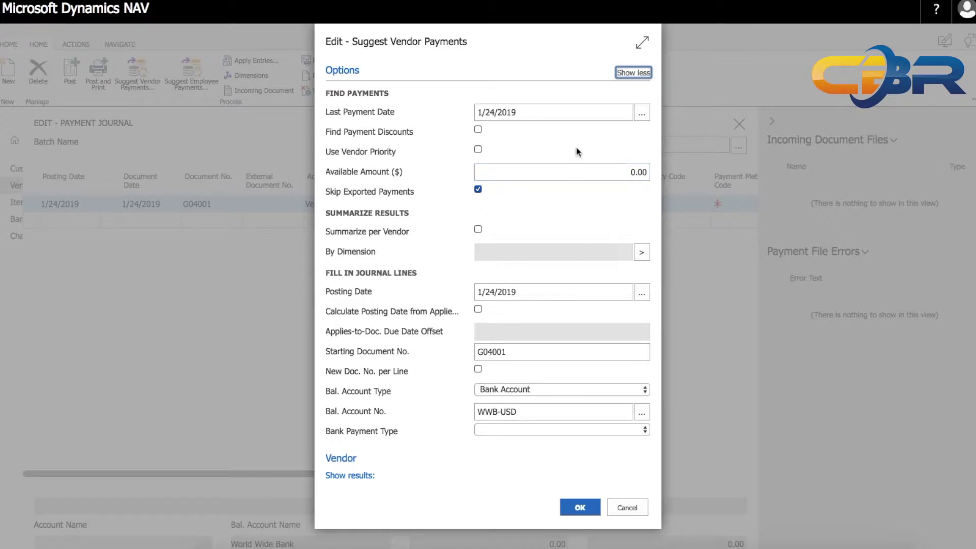
{"action": "left_click", "coordinate": [526, 114]}
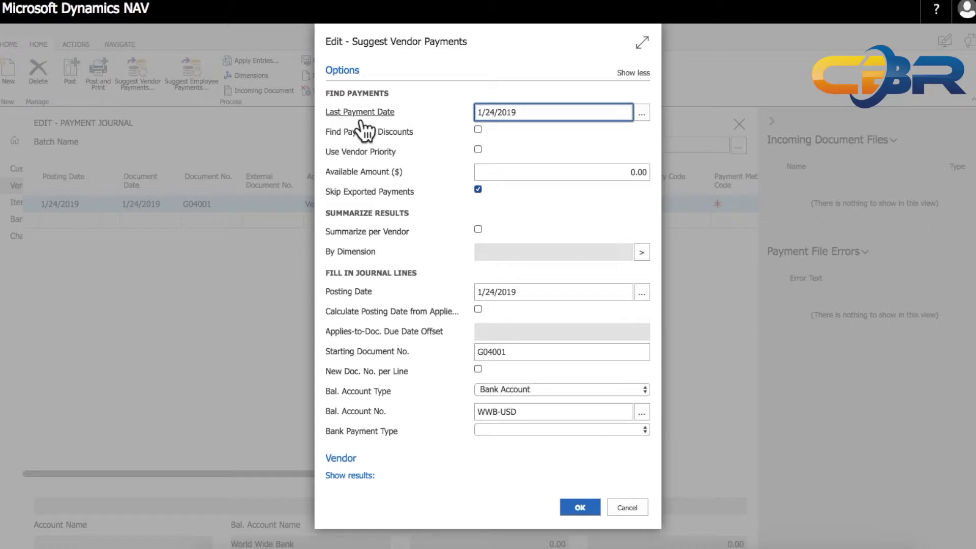
{"action": "left_click", "coordinate": [528, 111]}
{"action": "left_click", "coordinate": [639, 116]}
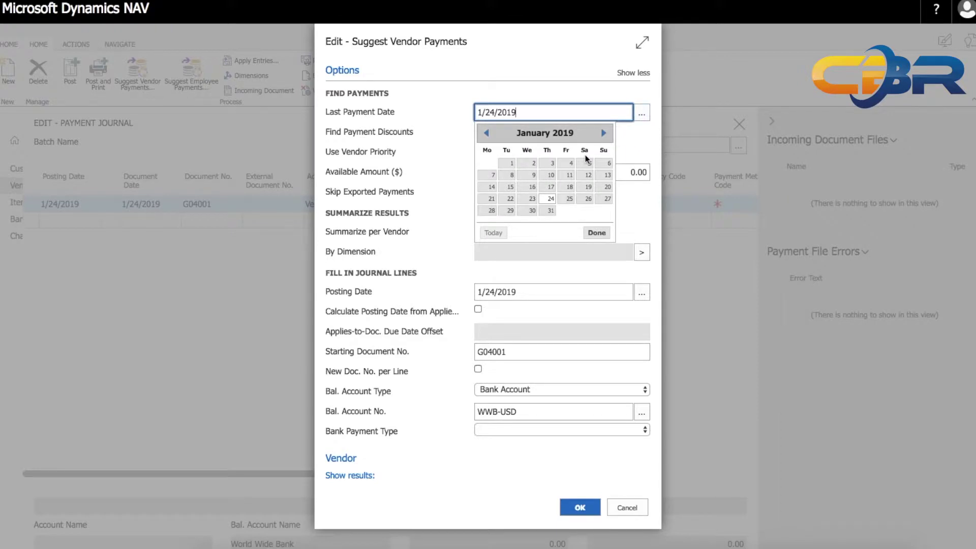
{"action": "left_click", "coordinate": [551, 211]}
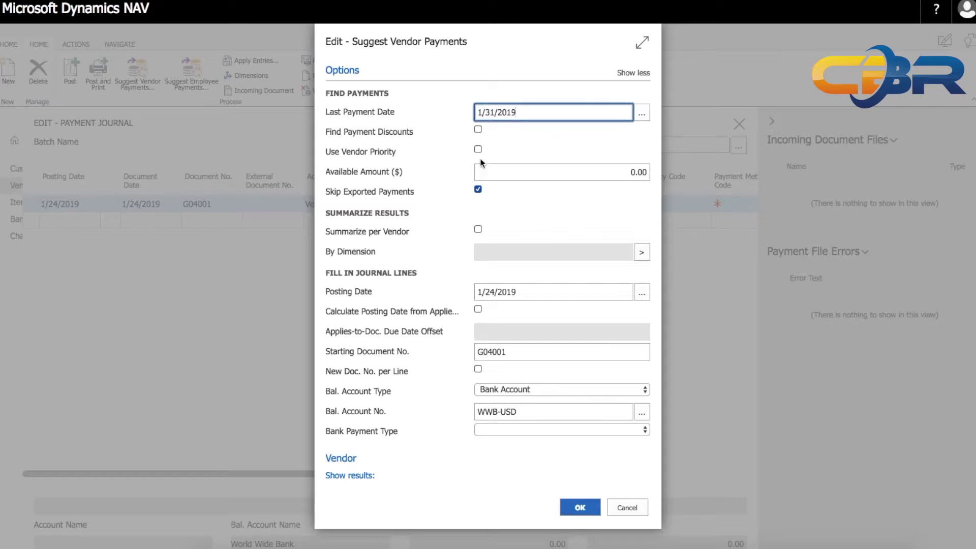
{"action": "left_click", "coordinate": [479, 151]}
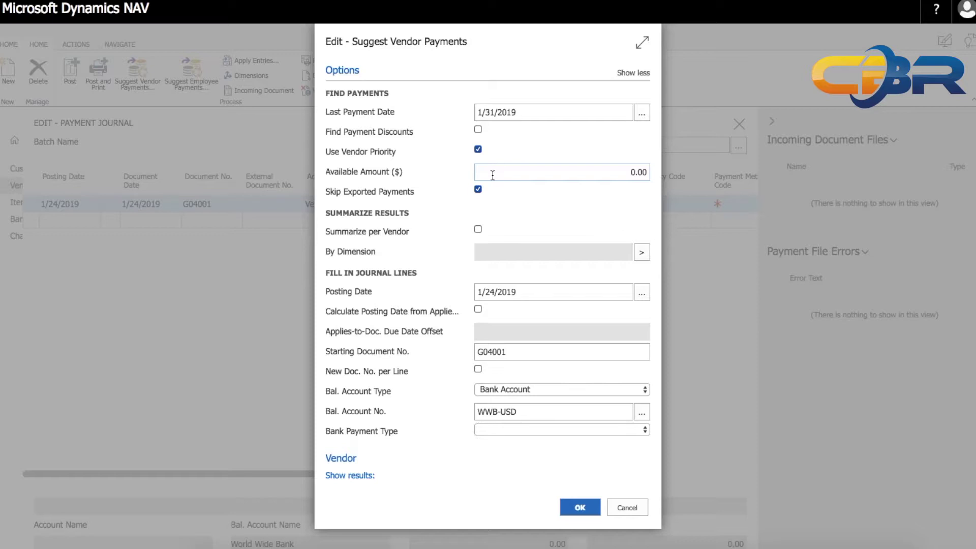
Step: Switch Use Vendor Priority back off and set Available Amount to 0
{"action": "left_click", "coordinate": [492, 174]}
{"action": "type", "text": "5"}
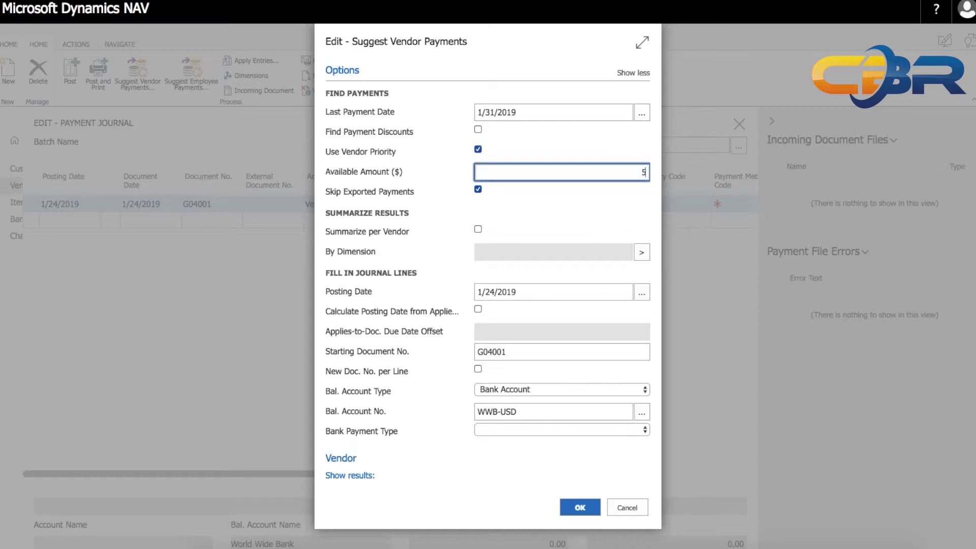
{"action": "type", "text": "0000"}
{"action": "left_click", "coordinate": [478, 150]}
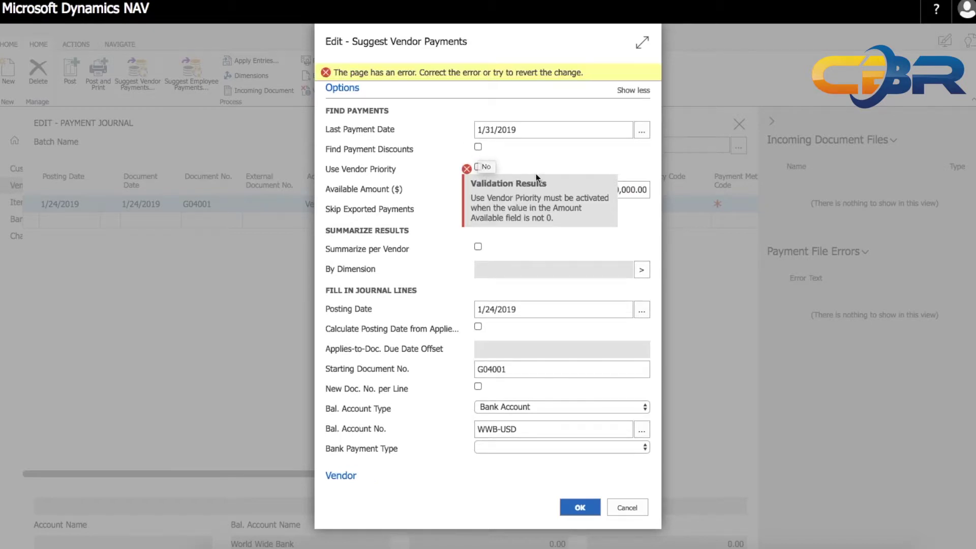
{"action": "left_click", "coordinate": [627, 186]}
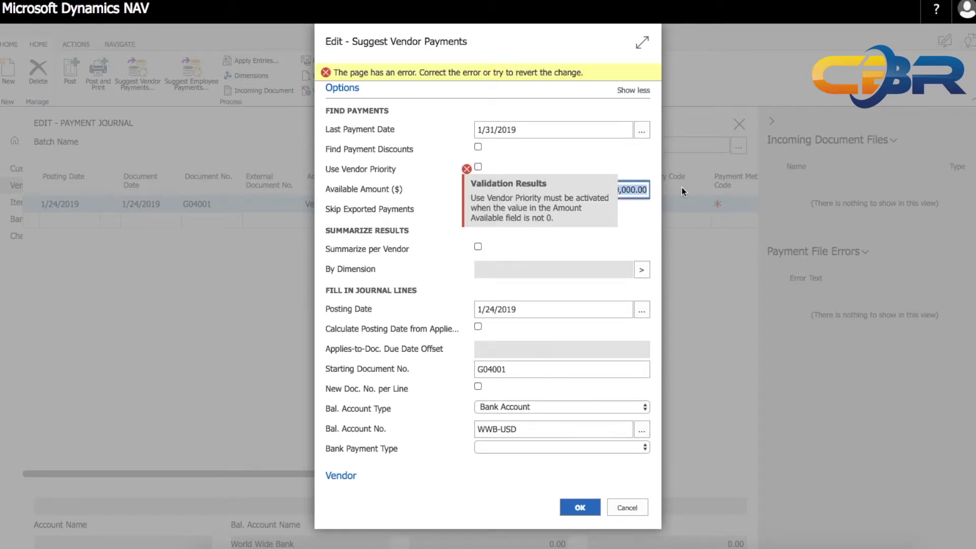
{"action": "type", "text": "0"}
{"action": "key", "text": "Tab"}
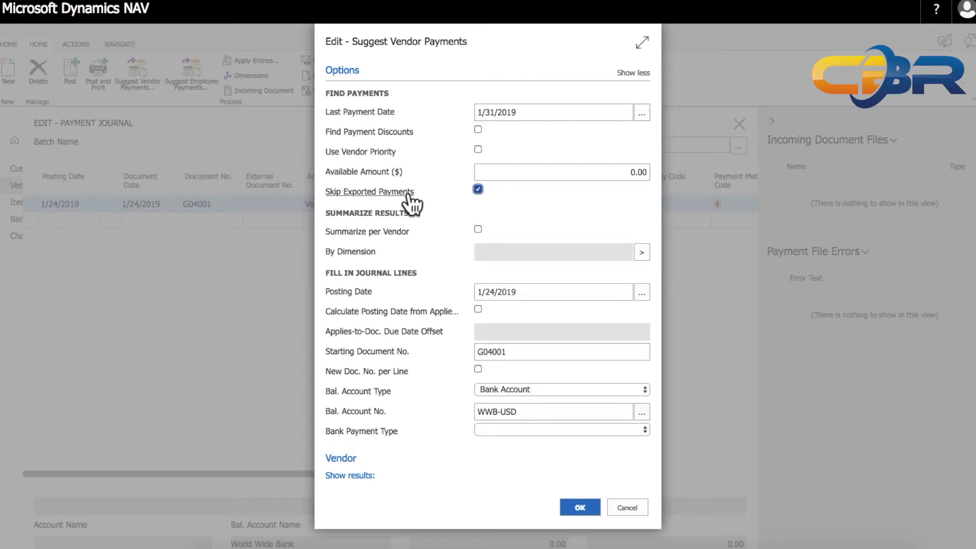
Step: Summarize suggested payments per vendor and step through posting date and document number fields
{"action": "left_click", "coordinate": [479, 230]}
{"action": "left_click_drag", "start_coordinate": [523, 292], "coordinate": [471, 294]}
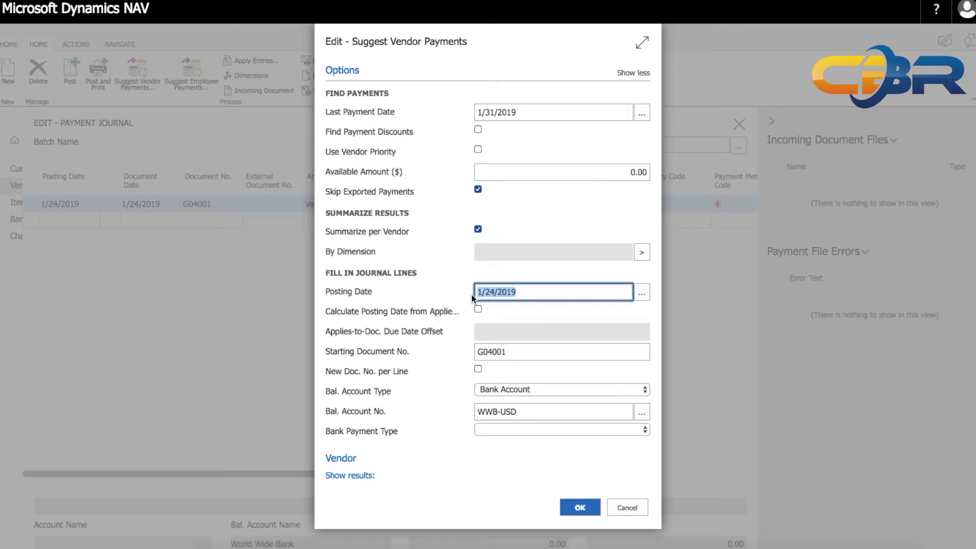
{"action": "key", "text": "Tab"}
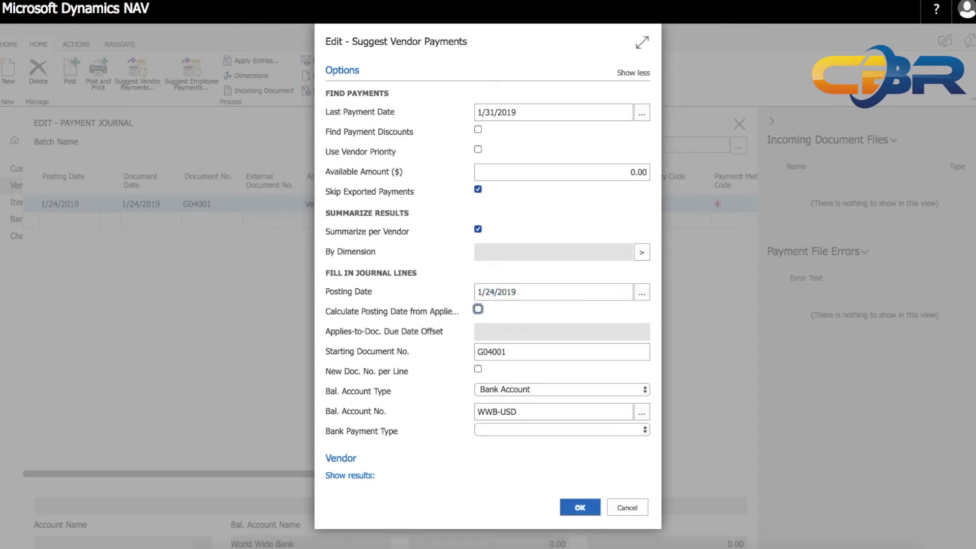
{"action": "key", "text": "Tab"}
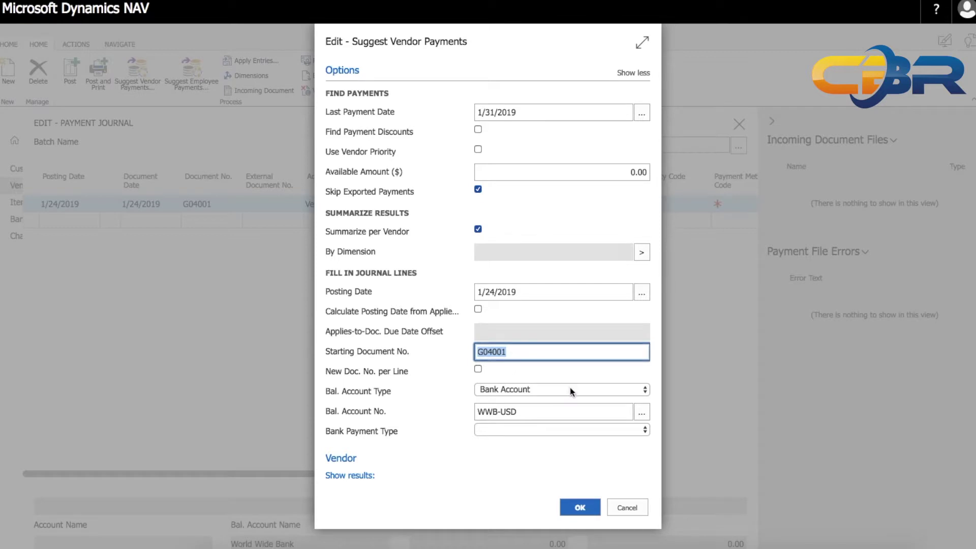
{"action": "key", "text": "Tab"}
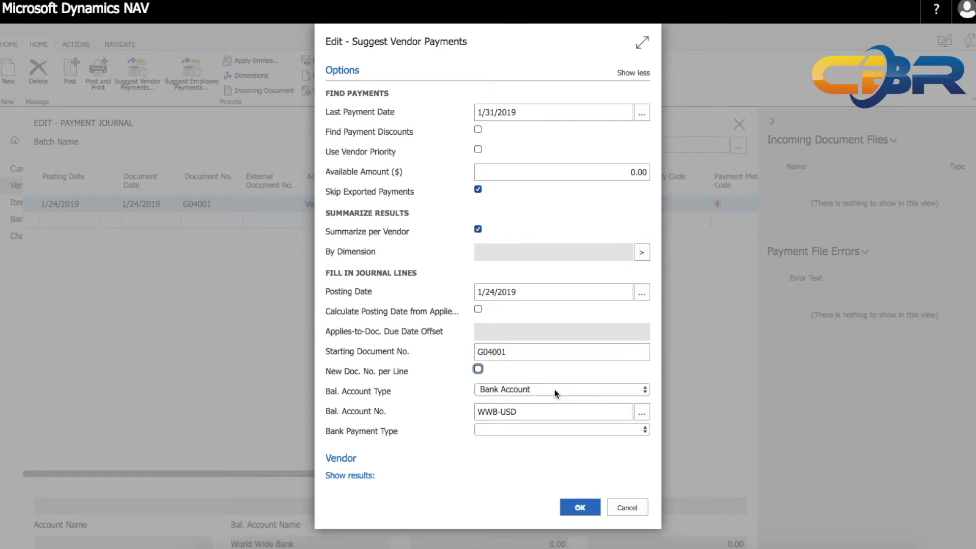
{"action": "key", "text": "Tab"}
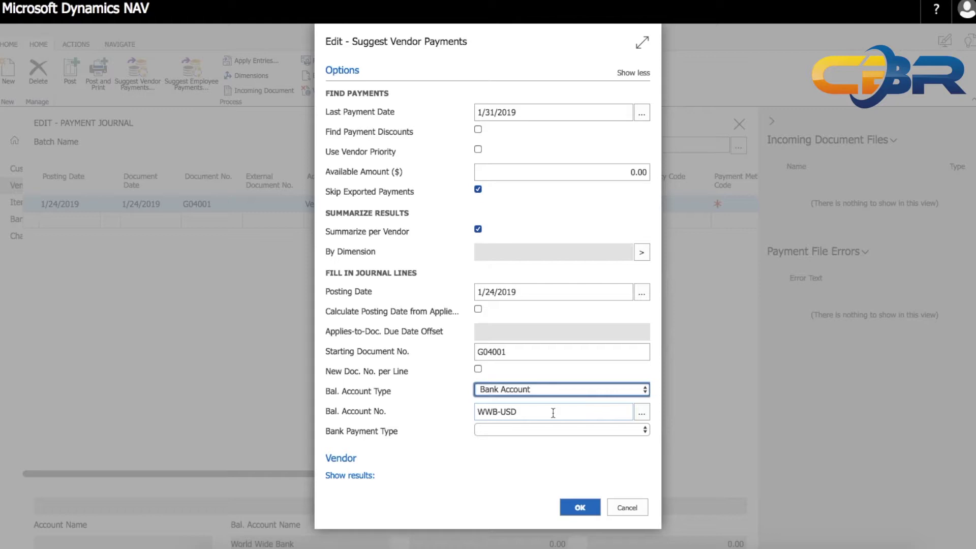
Step: Keep WWB-USD as the balancing bank account and bring up the bank payment type choices
{"action": "left_click", "coordinate": [568, 414]}
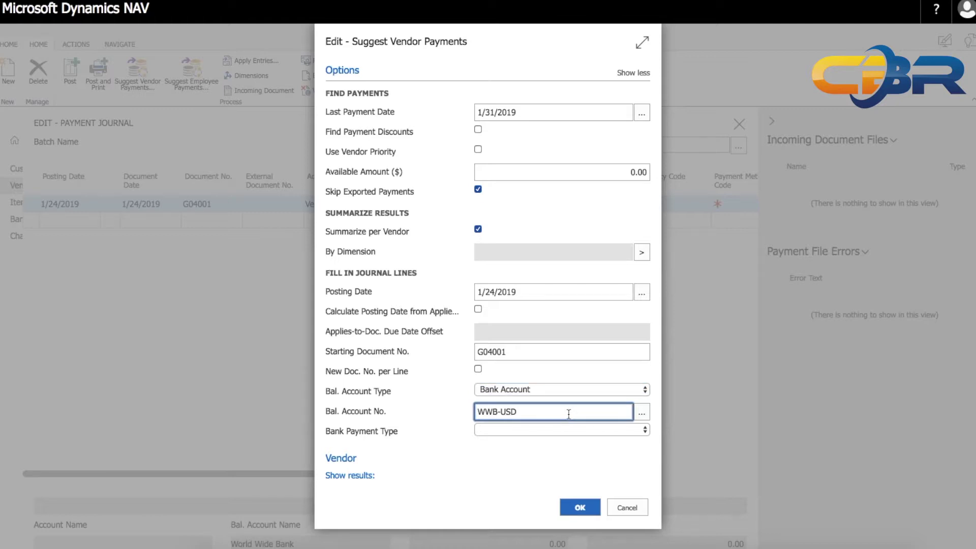
{"action": "left_click", "coordinate": [648, 433]}
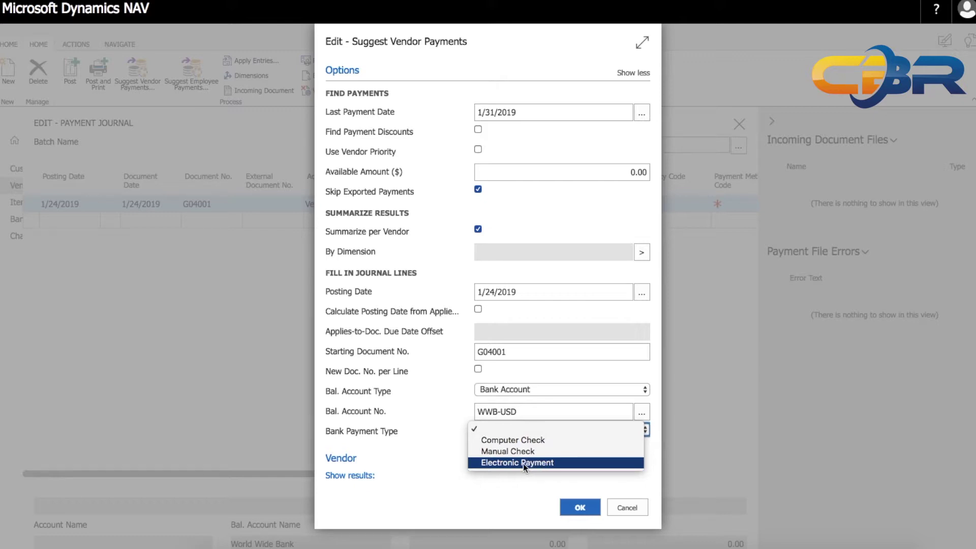
Step: Choose Computer Check as the bank payment type
{"action": "left_click", "coordinate": [523, 442]}
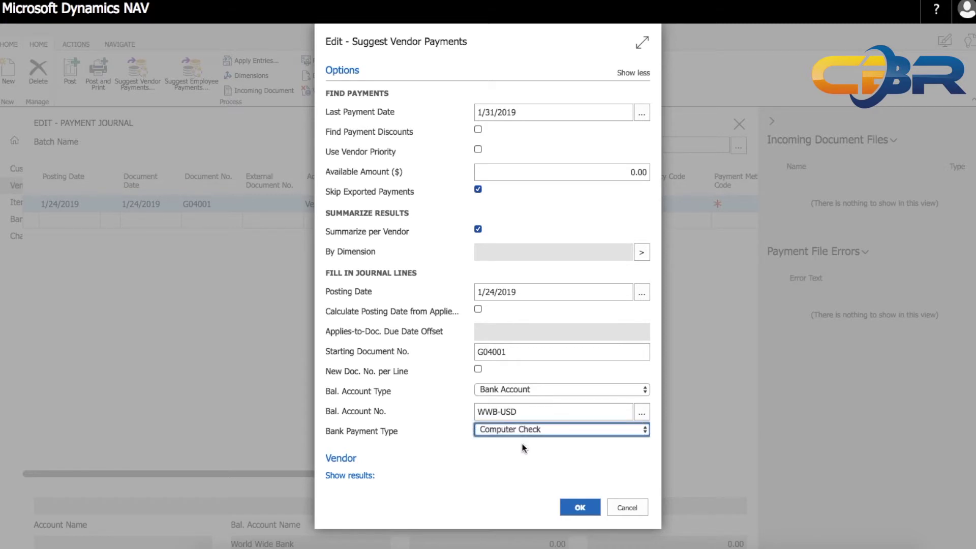
{"action": "scroll", "coordinate": [567, 437], "scroll_direction": "down", "scroll_amount": 2}
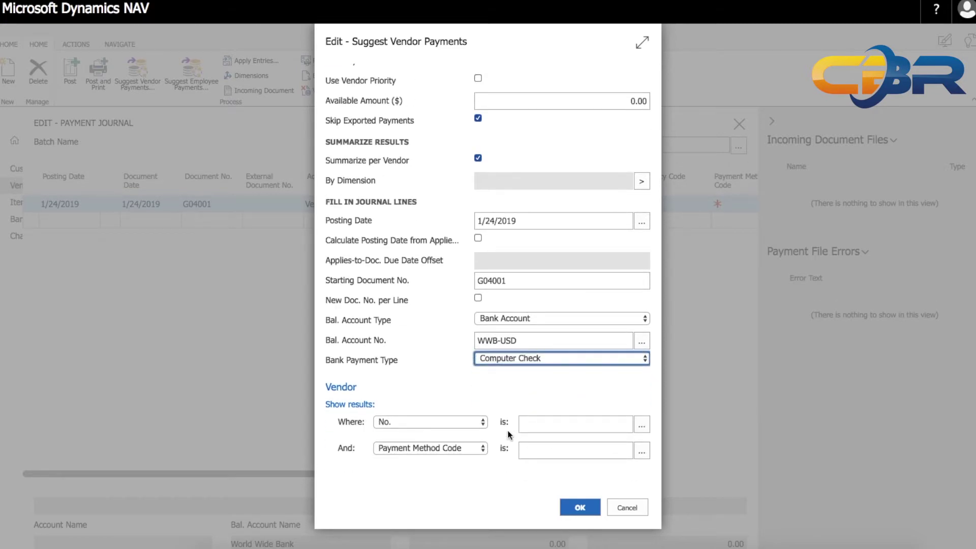
Step: Leave the vendor No. filter empty after inspecting its lookups, then run the payment suggestion
{"action": "left_click", "coordinate": [538, 426]}
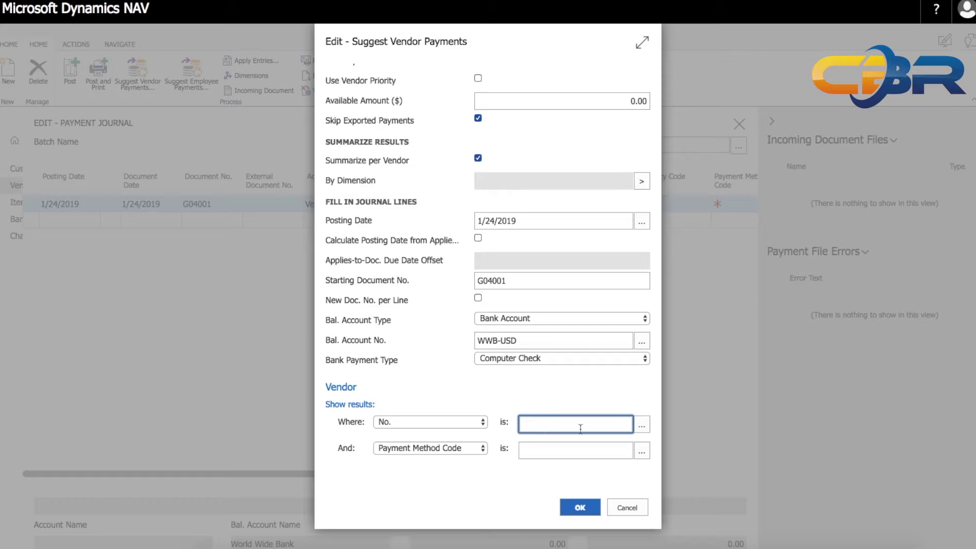
{"action": "left_click", "coordinate": [641, 427]}
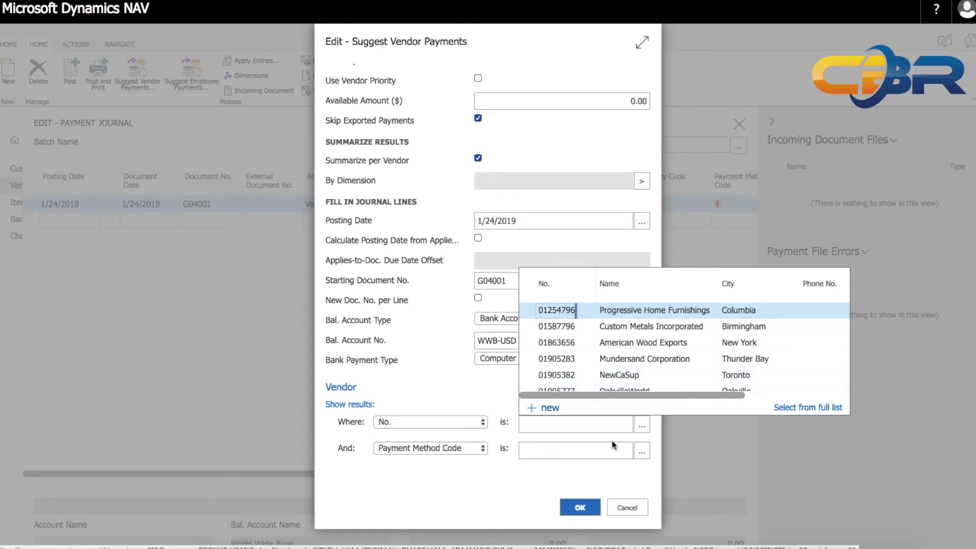
{"action": "left_click", "coordinate": [572, 427]}
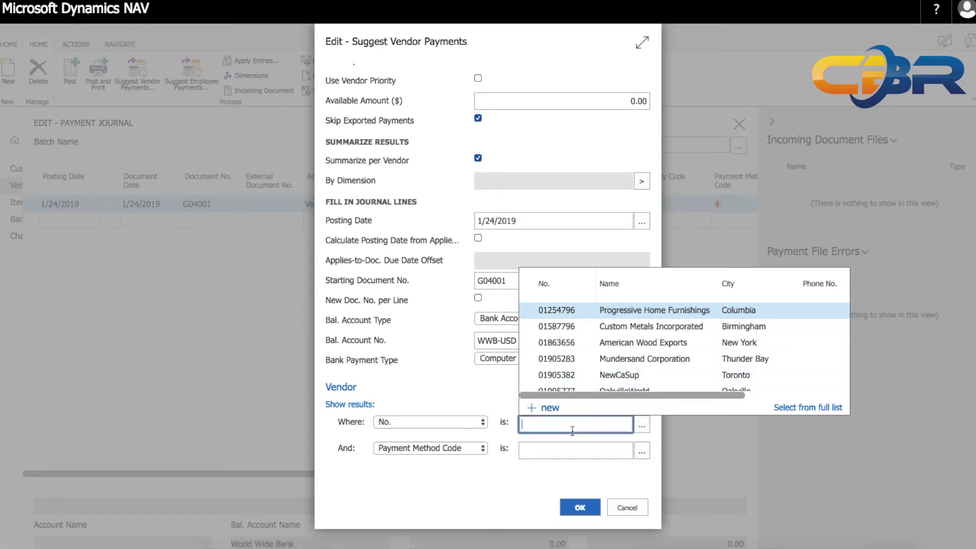
{"action": "left_click", "coordinate": [482, 427]}
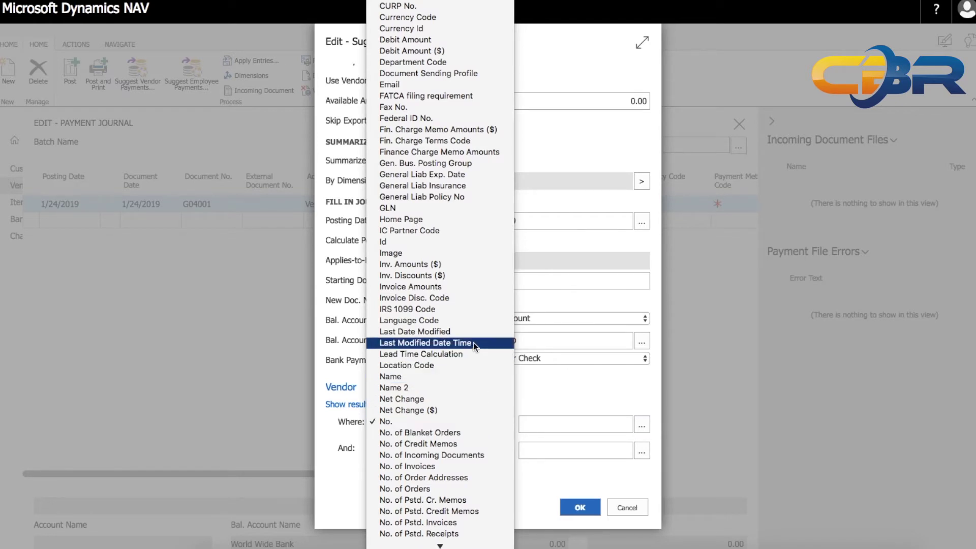
{"action": "scroll", "coordinate": [470, 332], "scroll_direction": "up", "scroll_amount": 5}
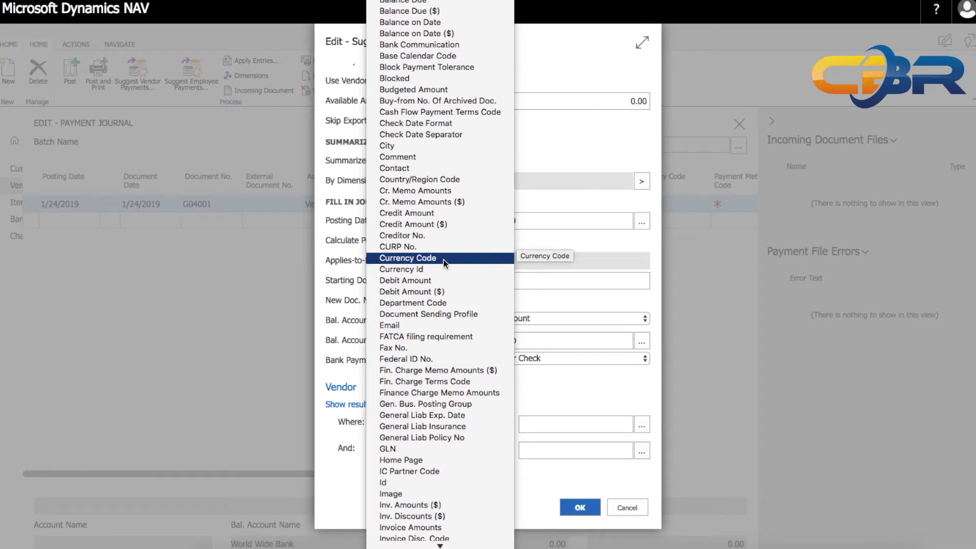
{"action": "left_click", "coordinate": [550, 427]}
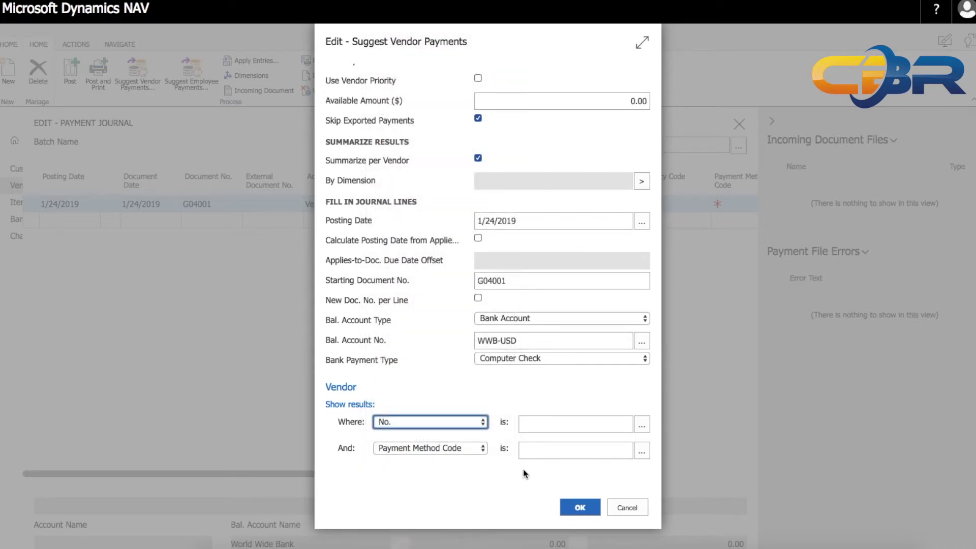
{"action": "left_click", "coordinate": [594, 510]}
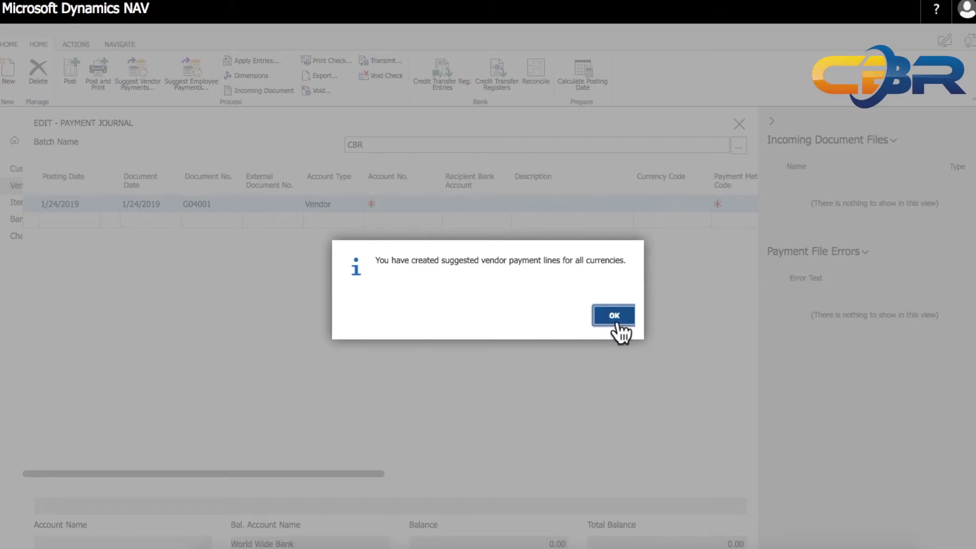
Step: Acknowledge the created lines and delete the G04005 Beekhuysen BV payment line
{"action": "left_click", "coordinate": [614, 316]}
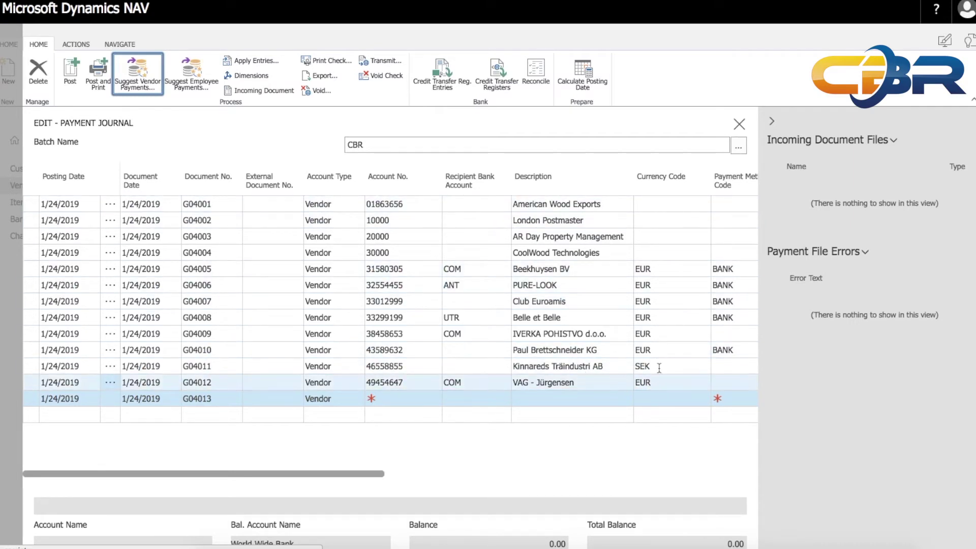
{"action": "left_click", "coordinate": [31, 271]}
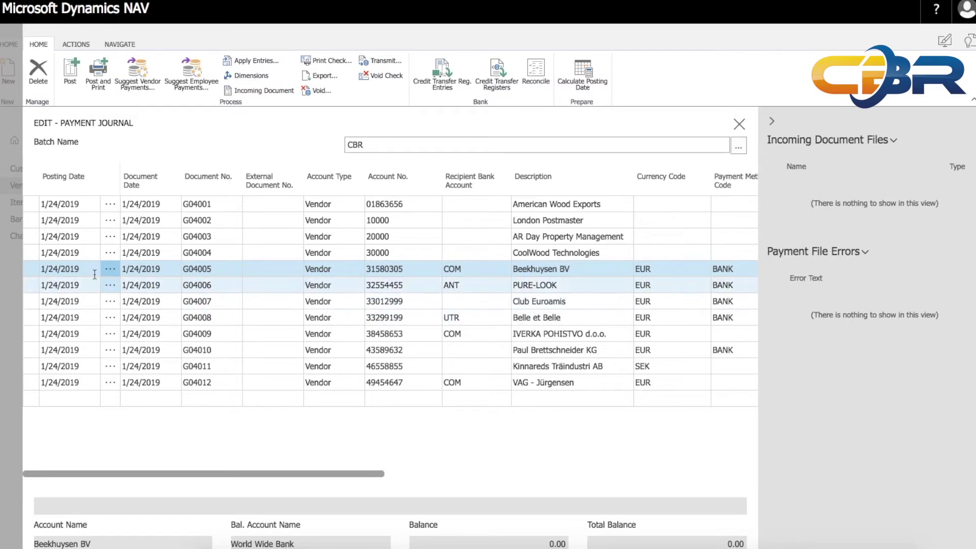
{"action": "left_click", "coordinate": [39, 81]}
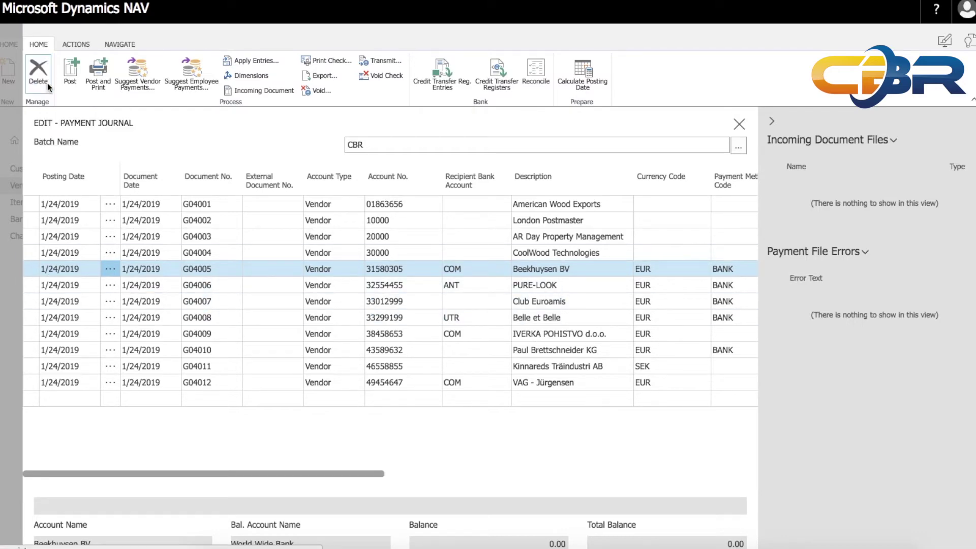
{"action": "left_click", "coordinate": [563, 316]}
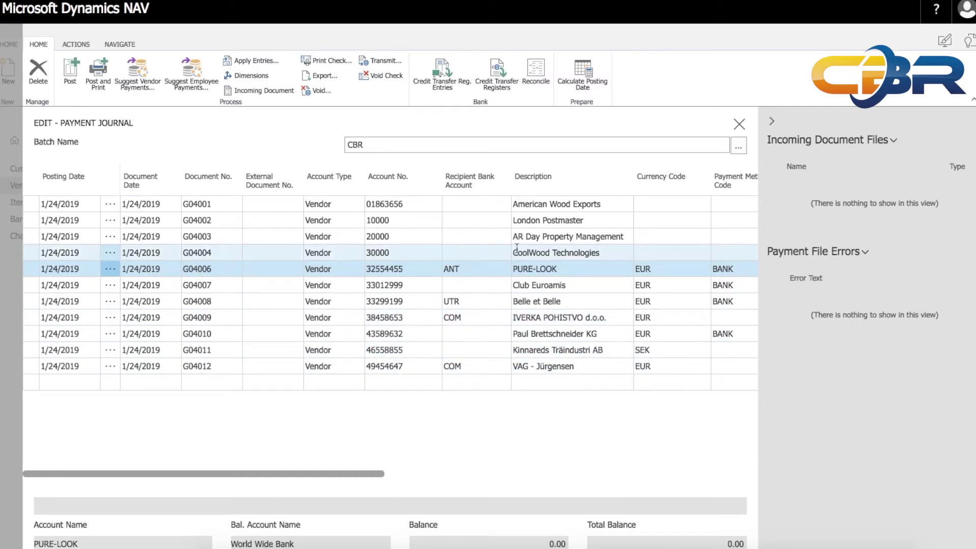
Step: Apply the American Wood Exports G04001 payment to its invoices and credit memo, totalling 119,582.50
{"action": "left_click", "coordinate": [470, 204]}
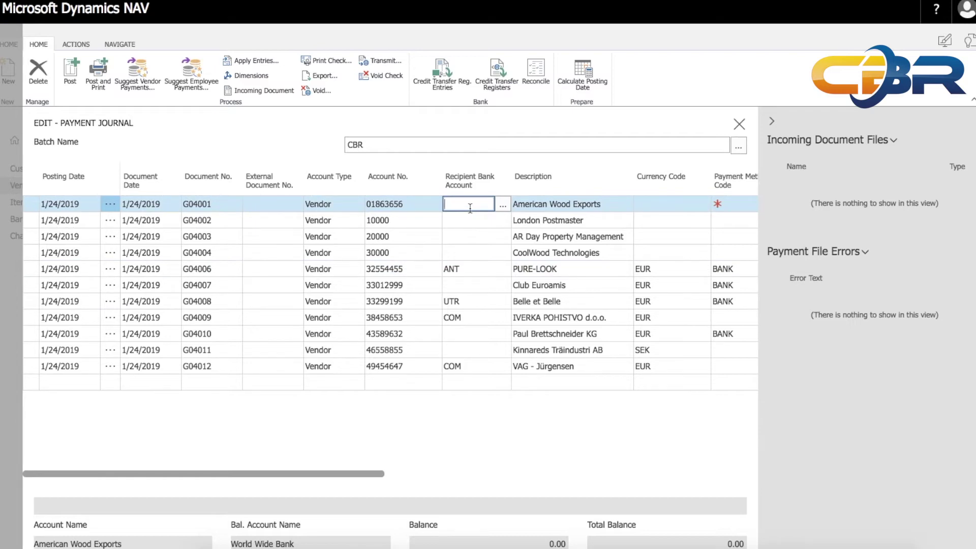
{"action": "left_click", "coordinate": [254, 64]}
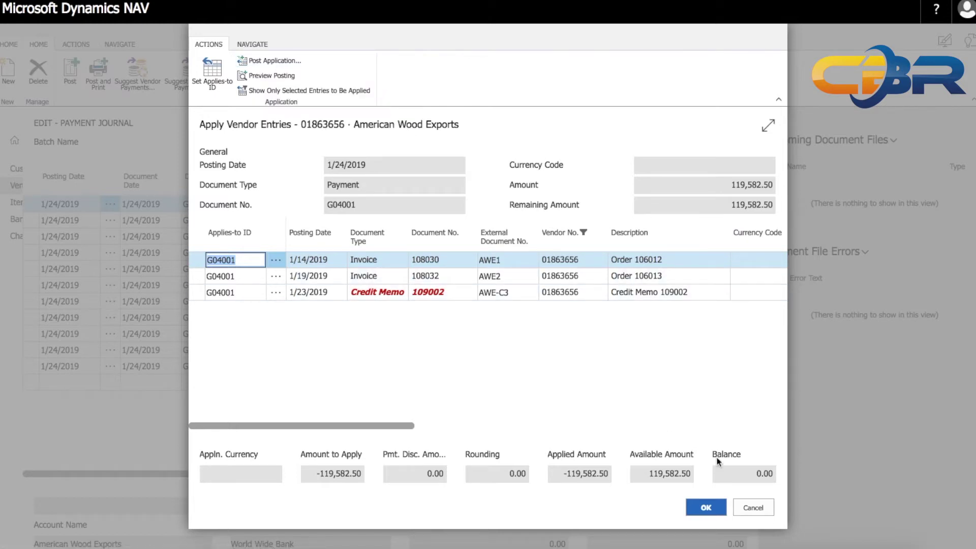
{"action": "left_click", "coordinate": [707, 509]}
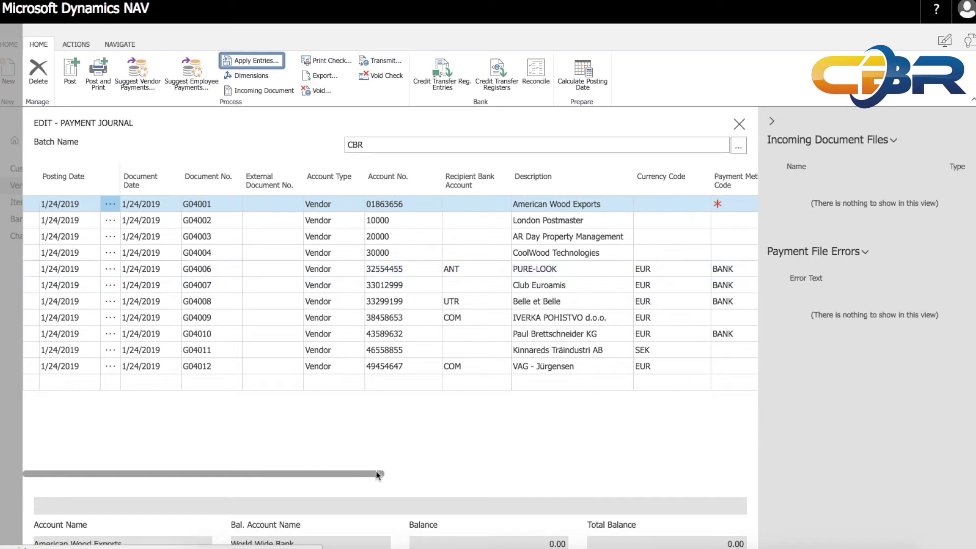
{"action": "left_click_drag", "start_coordinate": [378, 474], "coordinate": [669, 486]}
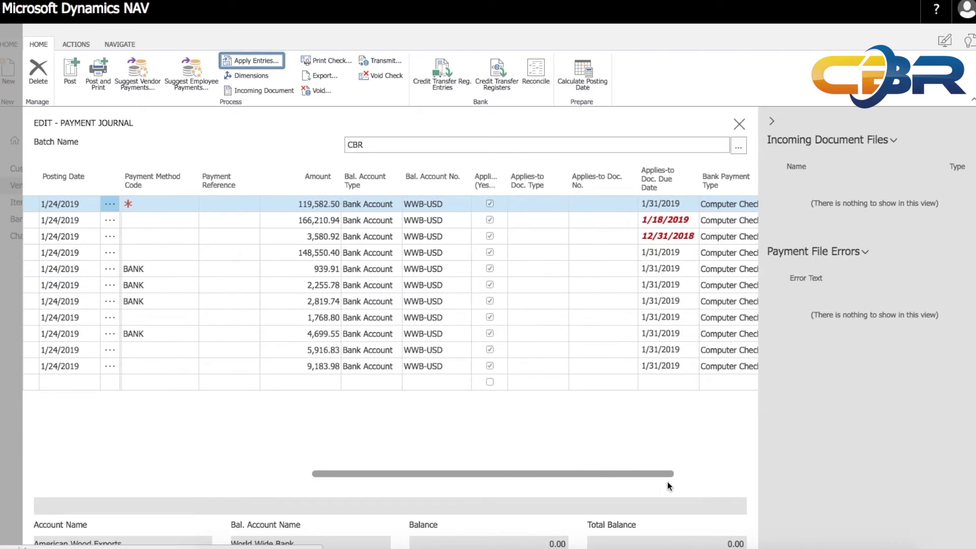
Step: Select the 119,582.50 line and bring up line actions for PURE-LOOK's 939.91 line
{"action": "left_click", "coordinate": [289, 204]}
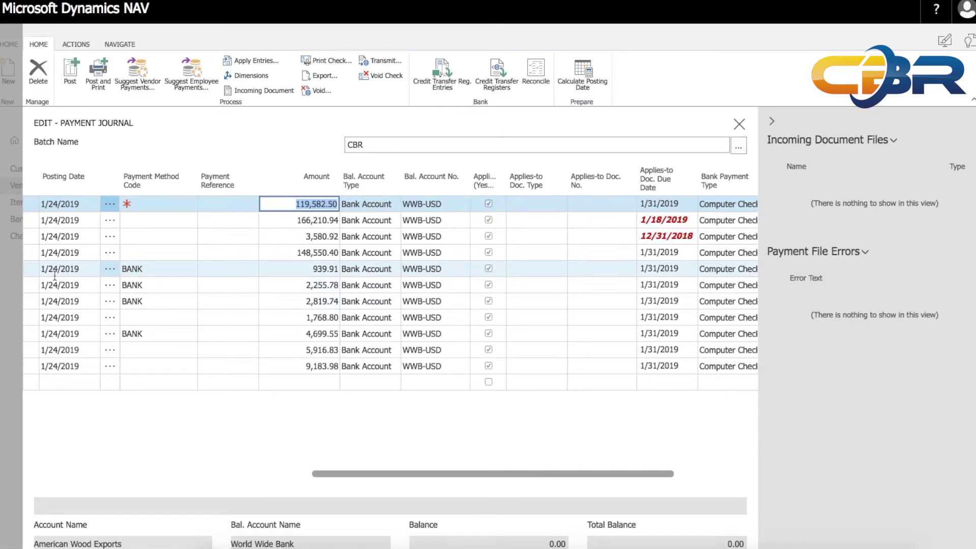
{"action": "left_click", "coordinate": [109, 271]}
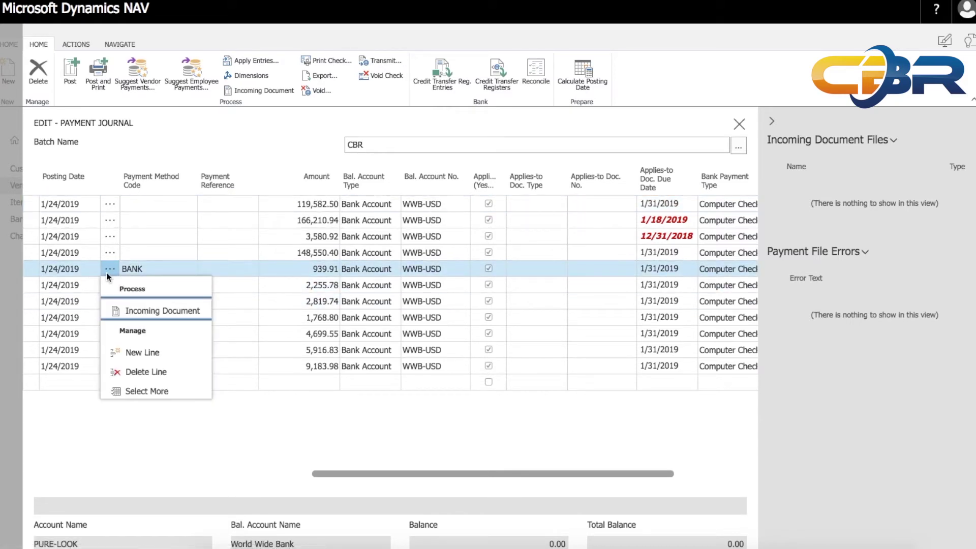
Step: Mark the seven foreign-currency lines from 939.91 through 9,183.98 and delete them
{"action": "left_click", "coordinate": [163, 395]}
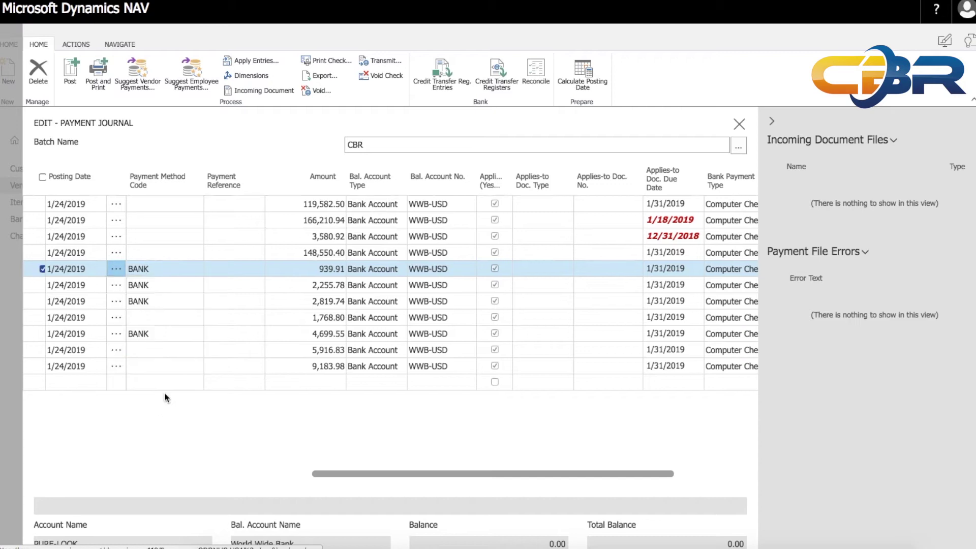
{"action": "left_click", "coordinate": [43, 286]}
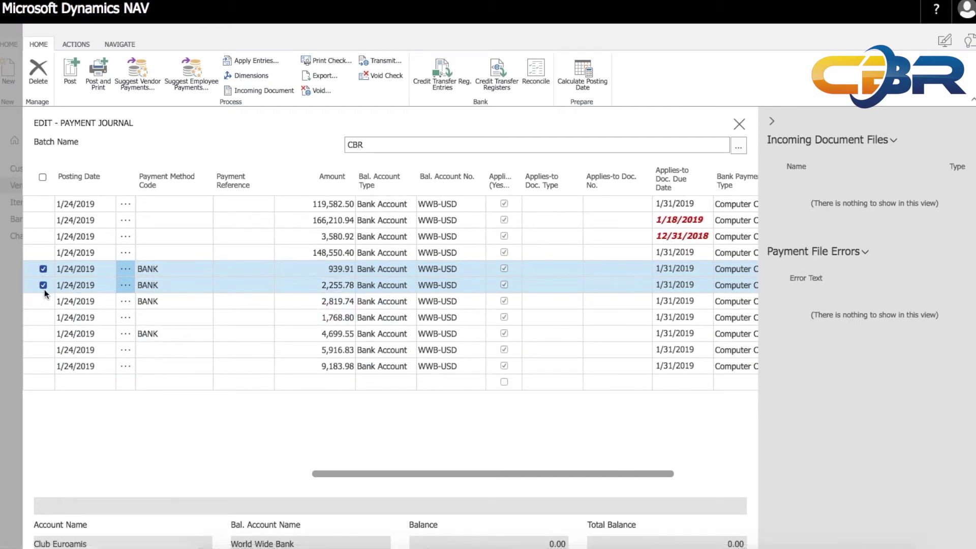
{"action": "left_click", "coordinate": [42, 317]}
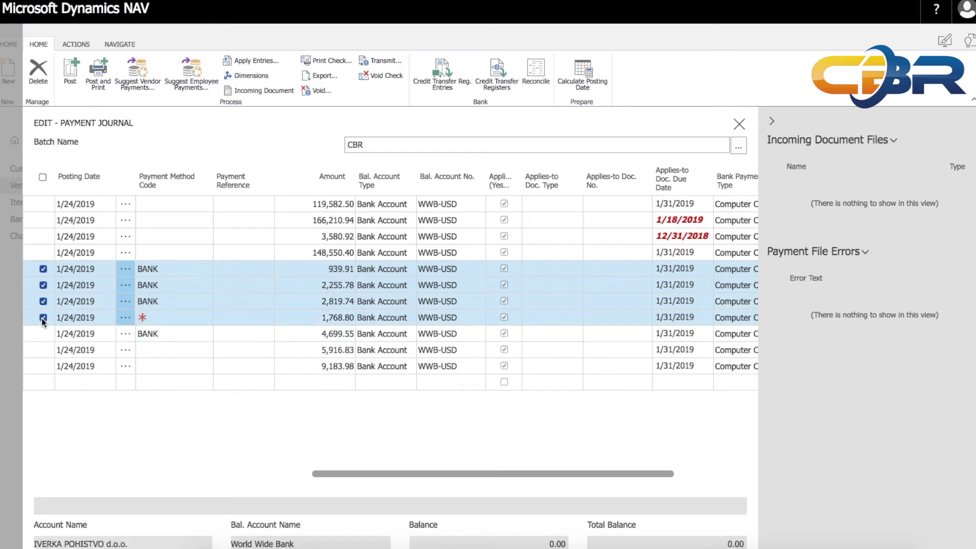
{"action": "left_click", "coordinate": [43, 334]}
{"action": "left_click", "coordinate": [42, 350]}
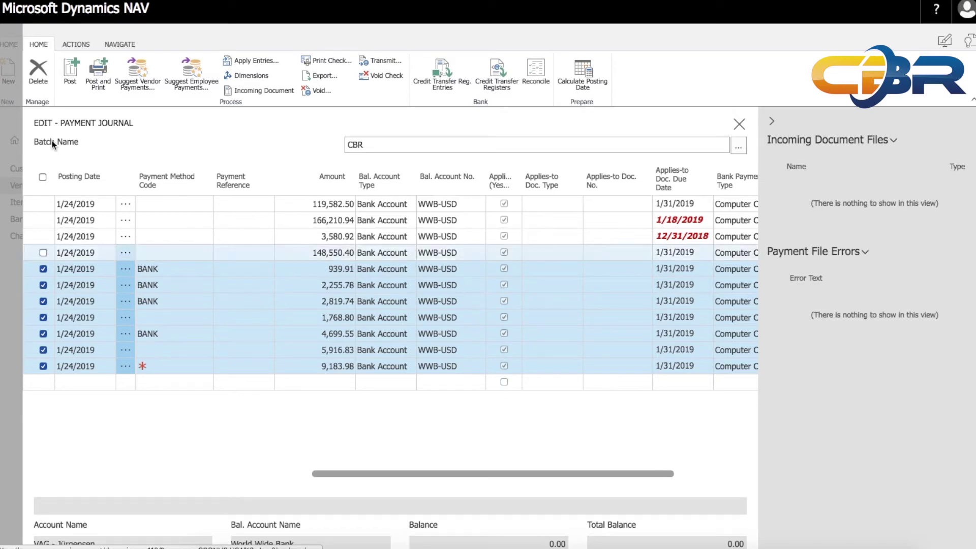
{"action": "left_click", "coordinate": [38, 72]}
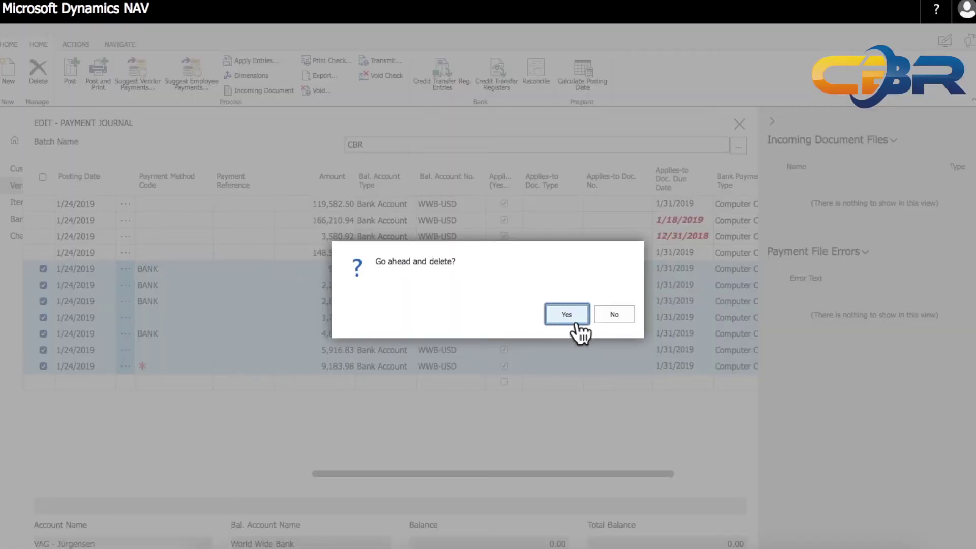
{"action": "left_click", "coordinate": [566, 314]}
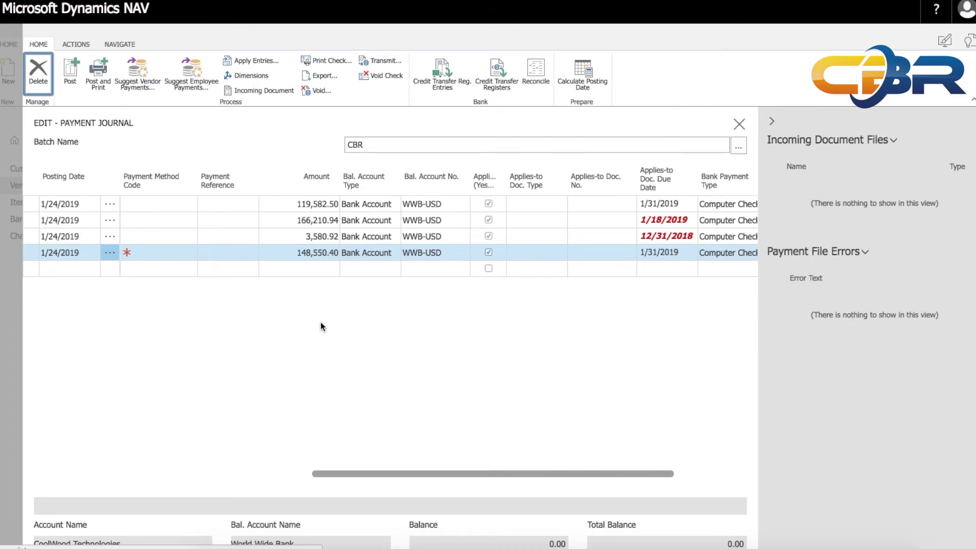
{"action": "left_click_drag", "start_coordinate": [578, 475], "coordinate": [591, 476]}
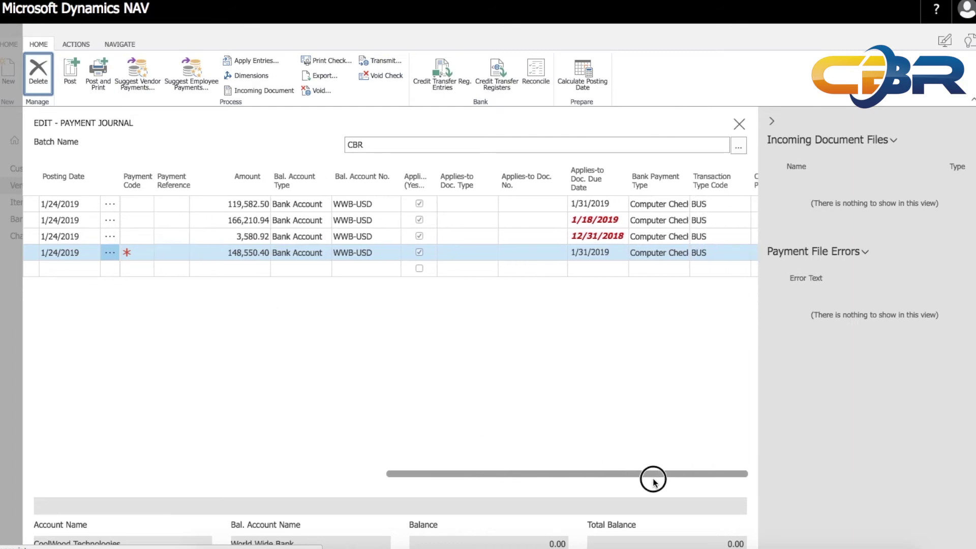
{"action": "mouse_move", "coordinate": [654, 479]}
{"action": "left_mouse_down"}
{"action": "mouse_move", "coordinate": [395, 459]}
{"action": "mouse_move", "coordinate": [498, 462]}
{"action": "left_mouse_up"}
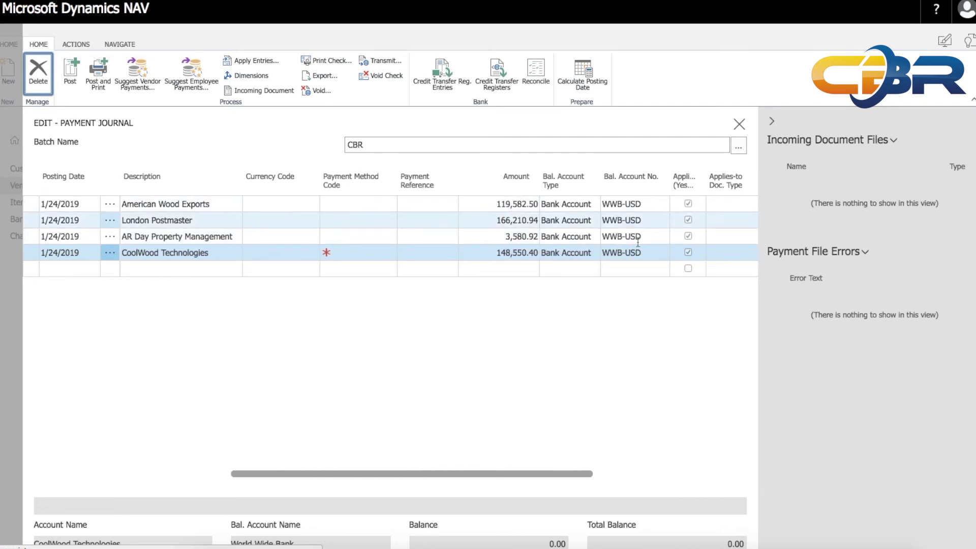
{"action": "left_click_drag", "start_coordinate": [579, 473], "coordinate": [718, 499]}
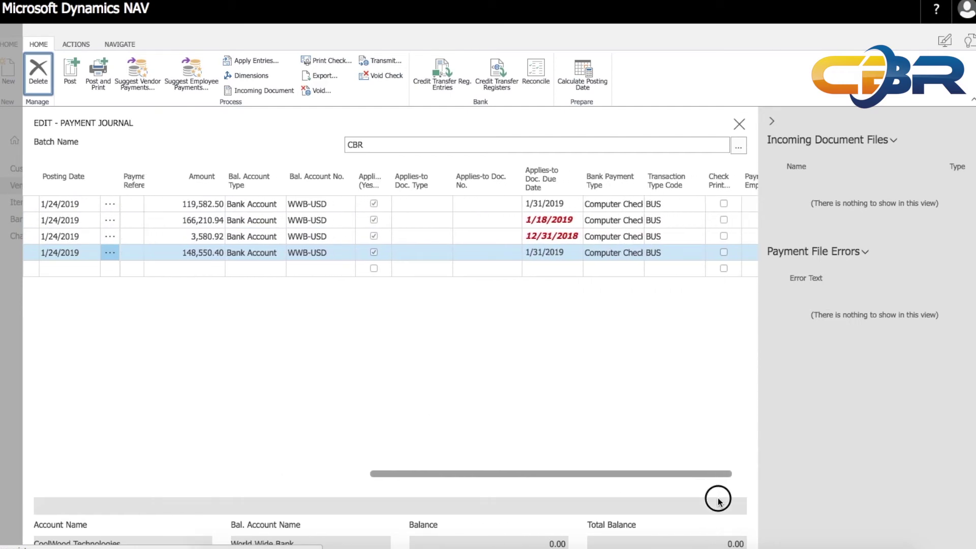
{"action": "left_click_drag", "start_coordinate": [718, 499], "coordinate": [730, 505]}
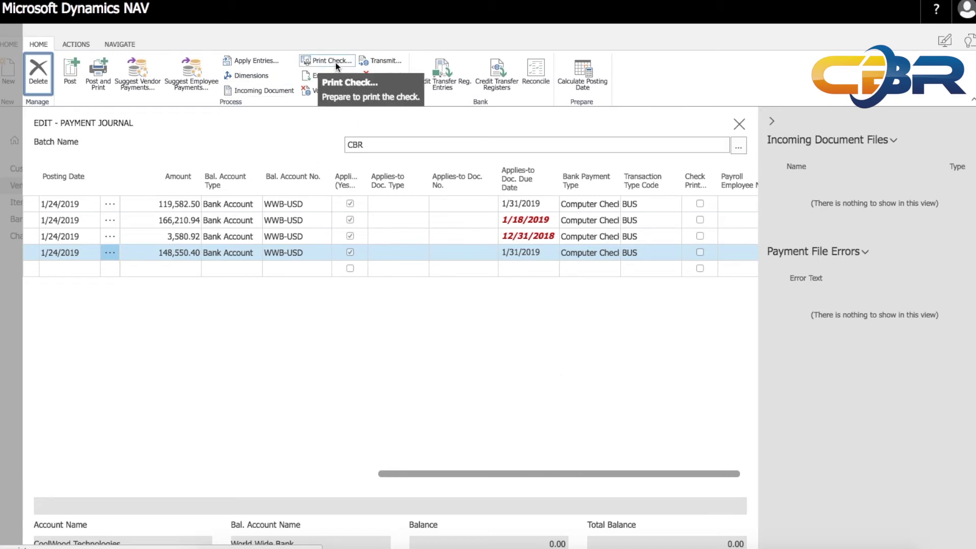
{"action": "left_click", "coordinate": [335, 63]}
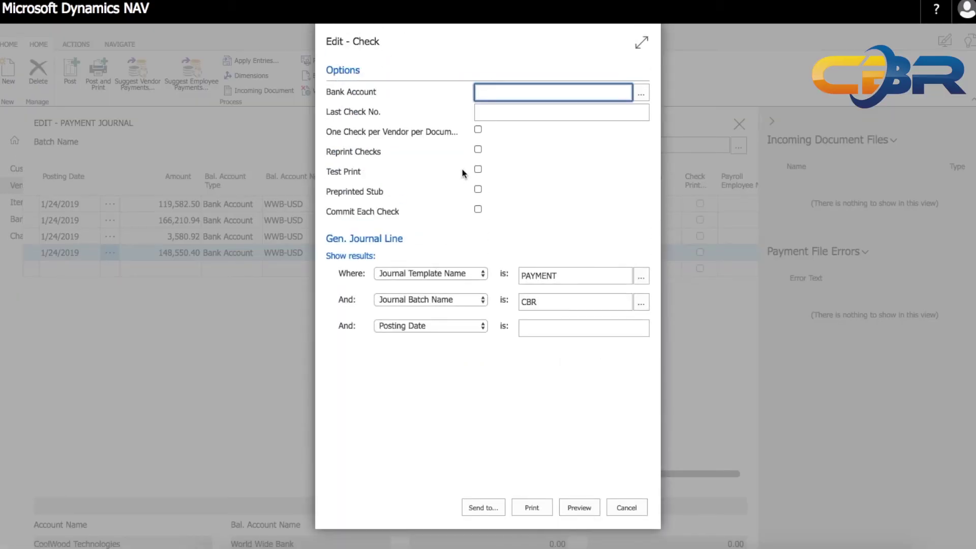
{"action": "left_click", "coordinate": [641, 93]}
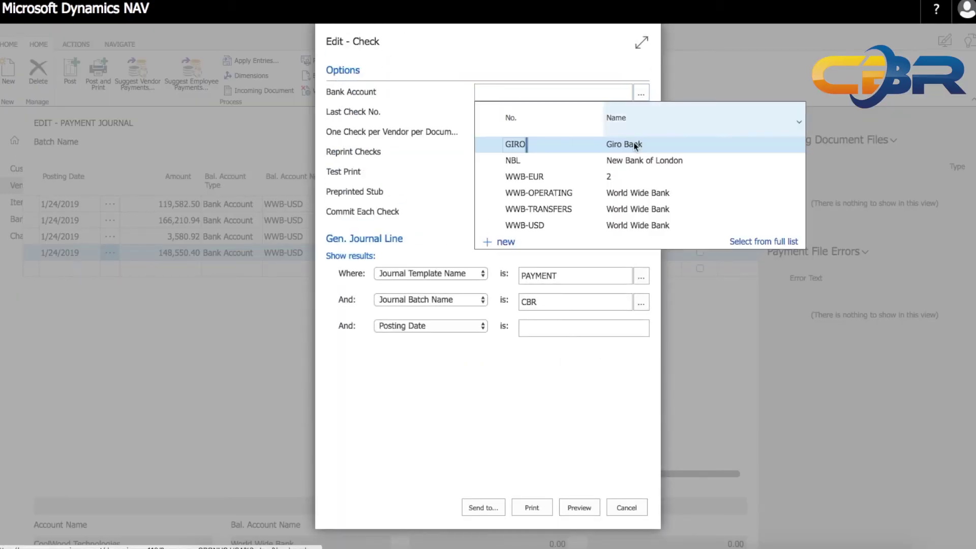
{"action": "left_click", "coordinate": [526, 225]}
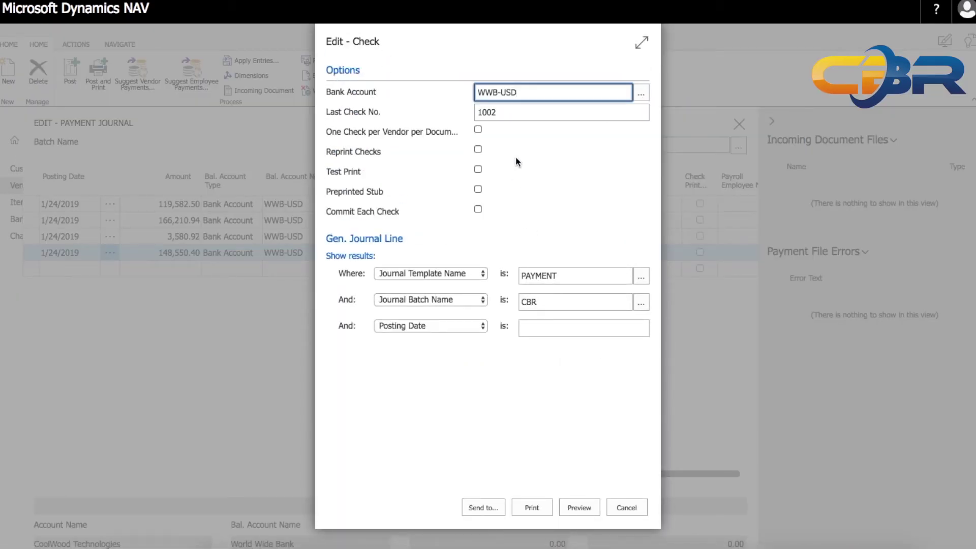
{"action": "left_click", "coordinate": [506, 112]}
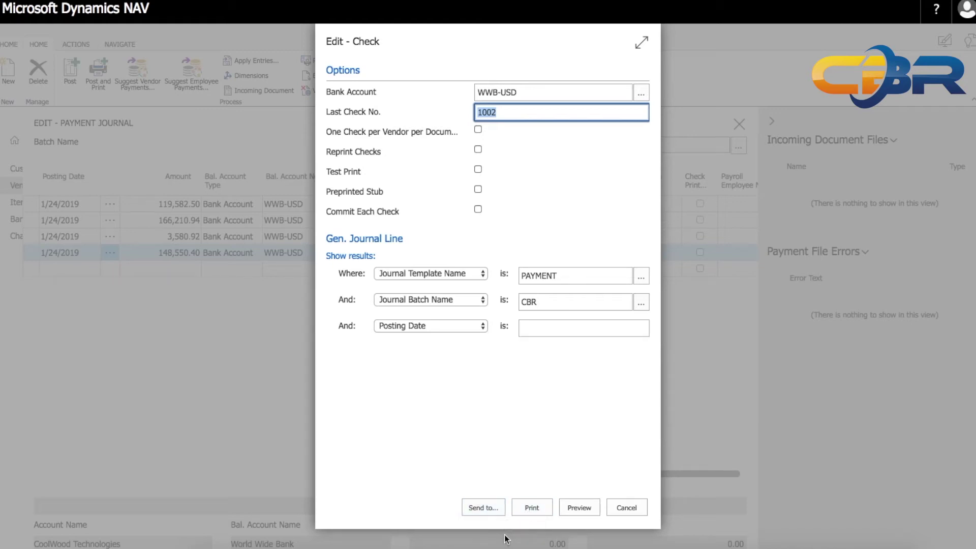
{"action": "left_click", "coordinate": [621, 510]}
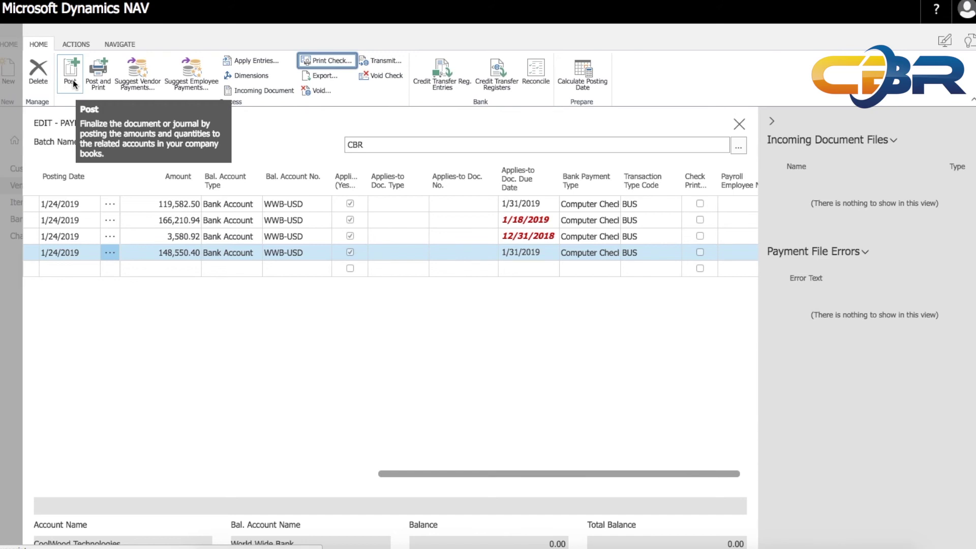
Step: Show the Actions ribbon with posting, test report and approval commands
{"action": "left_click", "coordinate": [81, 44]}
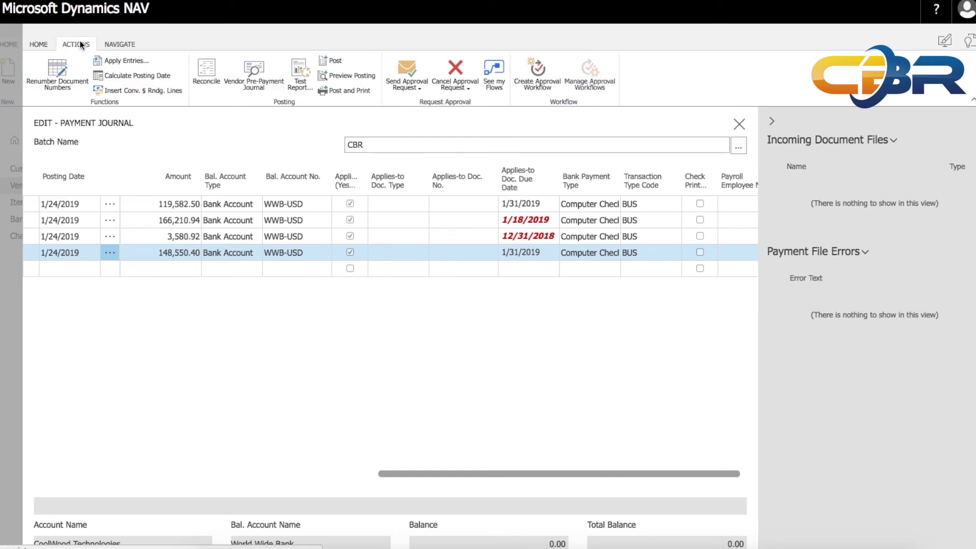